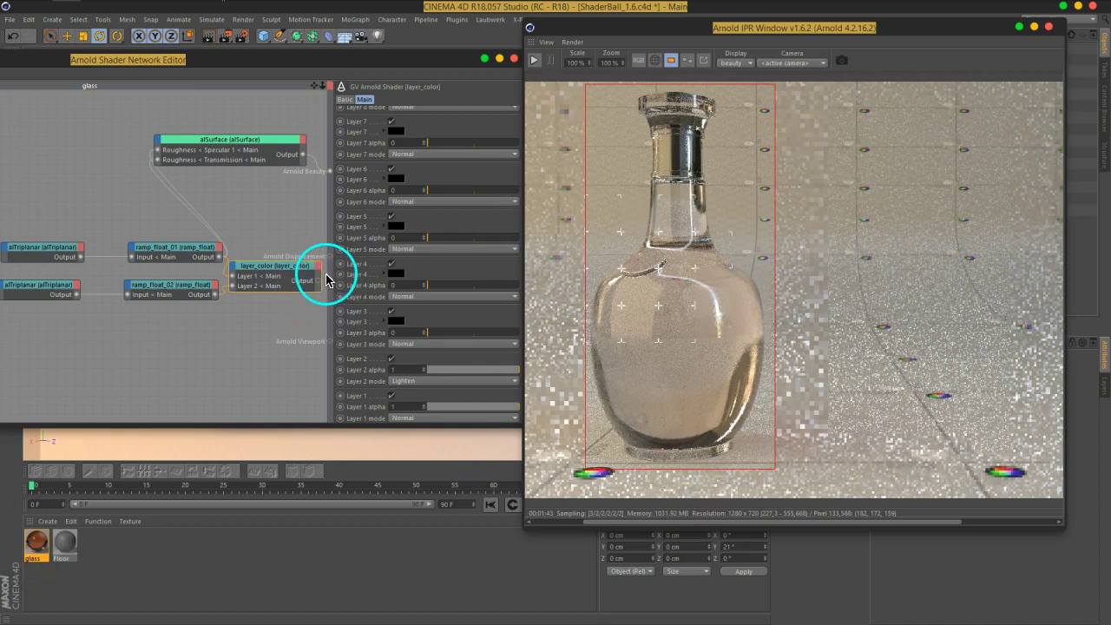
Edit layer_color's Layer 3 alpha and wire its output into alSurface specular roughness
left_click_drag(335, 272, 359, 270)
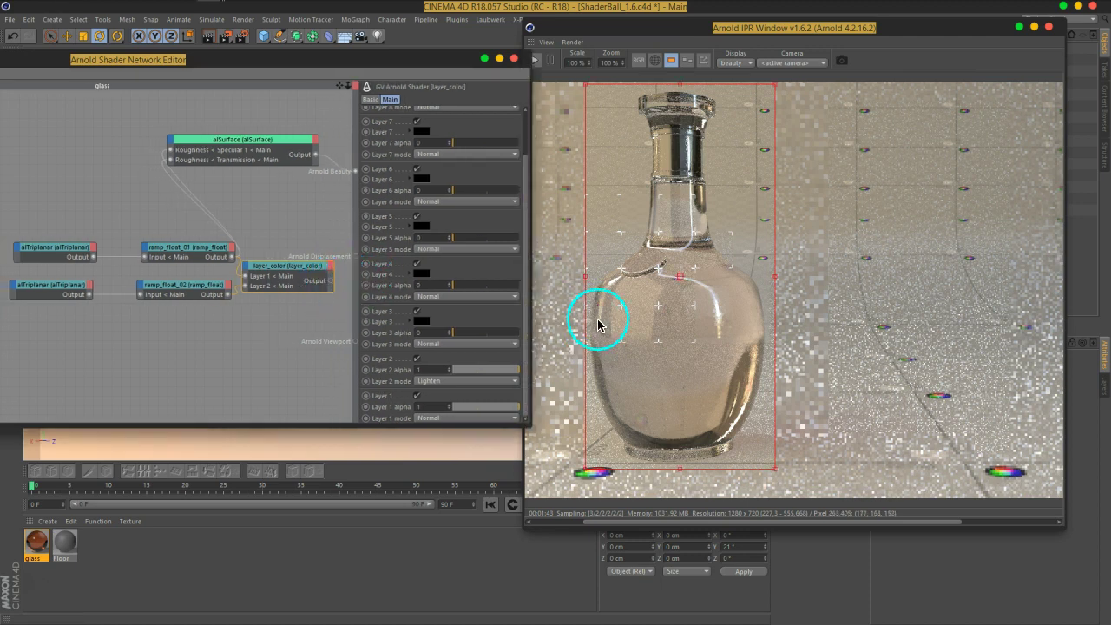
left_click(534, 59)
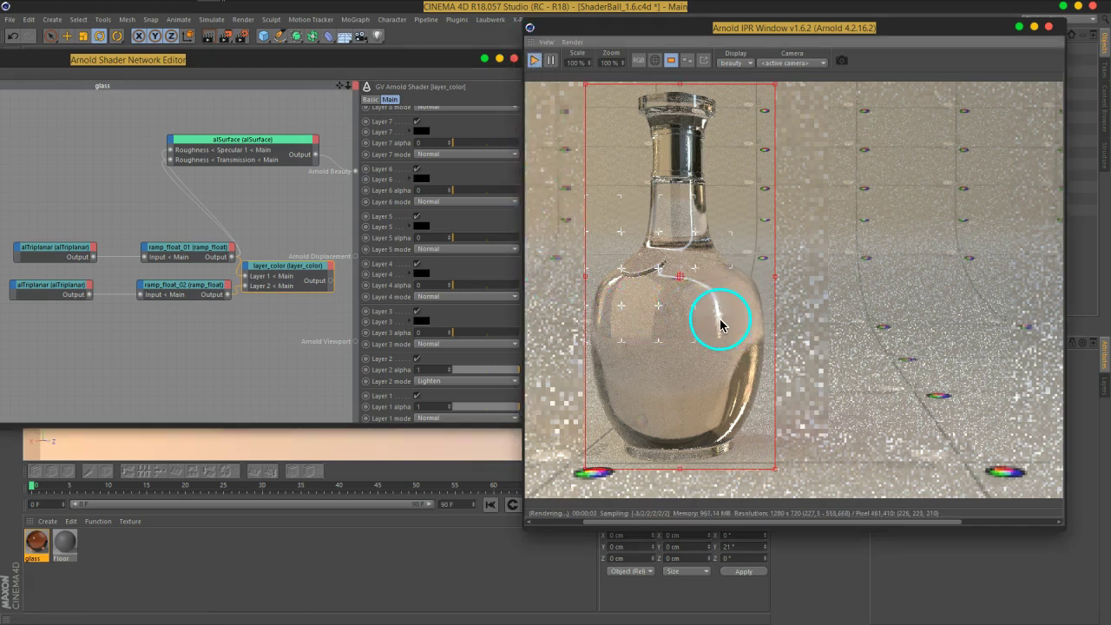
left_click(426, 328)
left_click(415, 349)
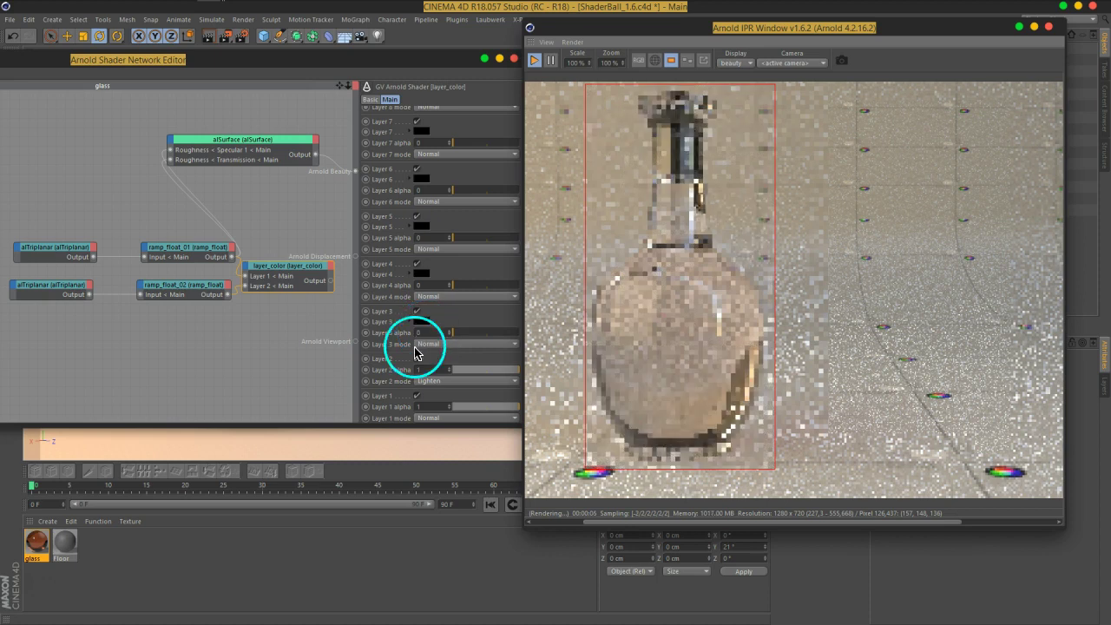
left_click(433, 332)
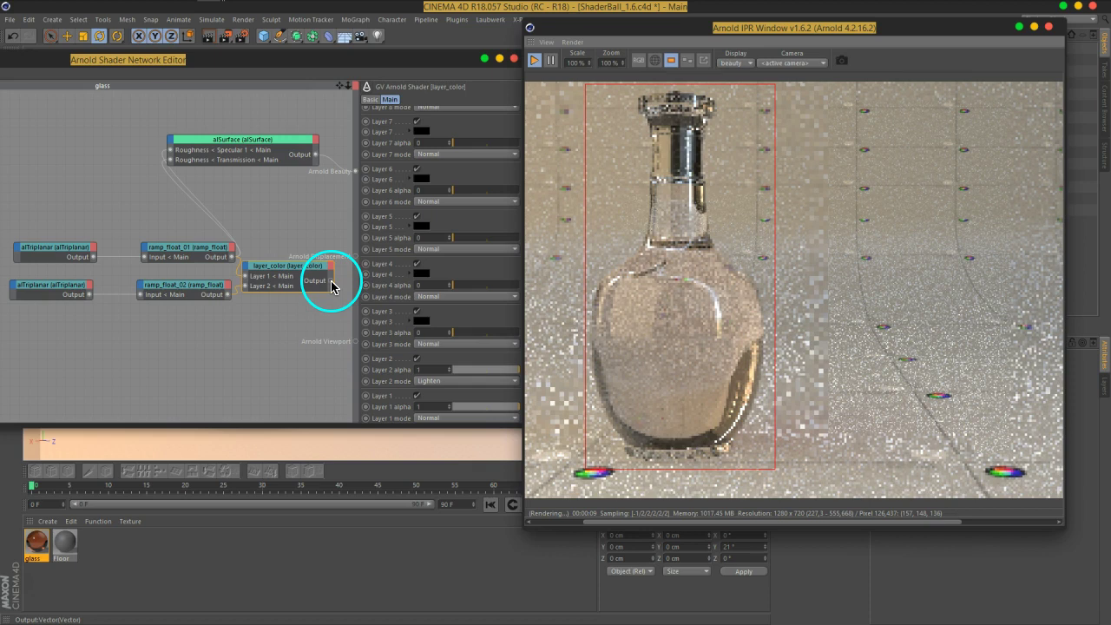
mouse_move(332, 285)
left_mouse_down()
mouse_move(173, 154)
mouse_move(332, 295)
mouse_move(172, 159)
left_mouse_up()
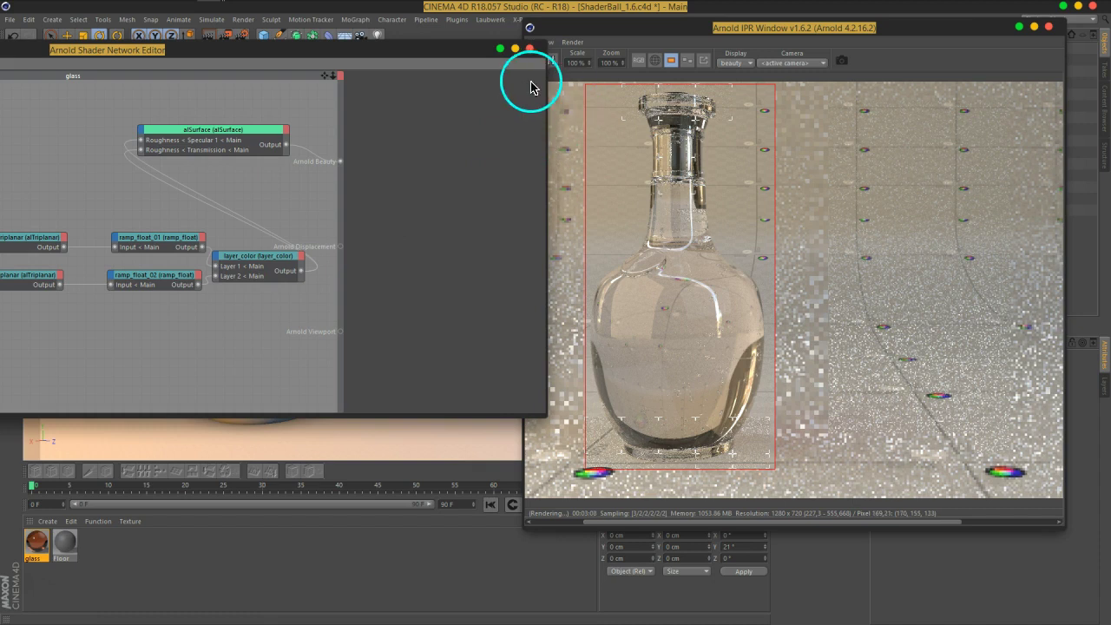
Add a new alTriplanar texture node to the glass shader network
left_click_drag(487, 65, 466, 68)
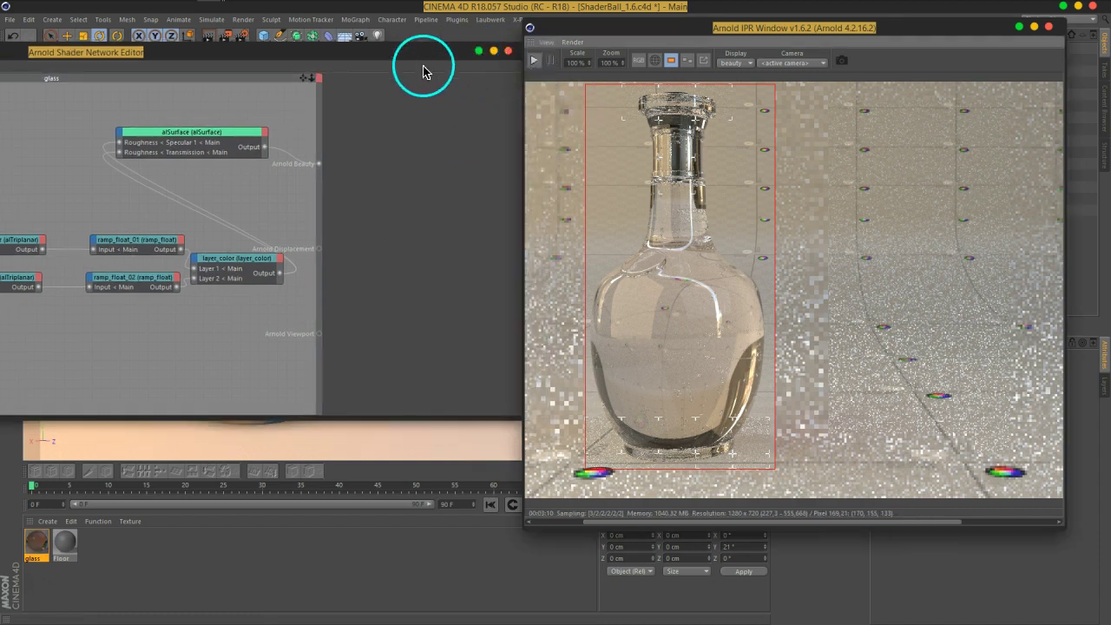
left_click(478, 50)
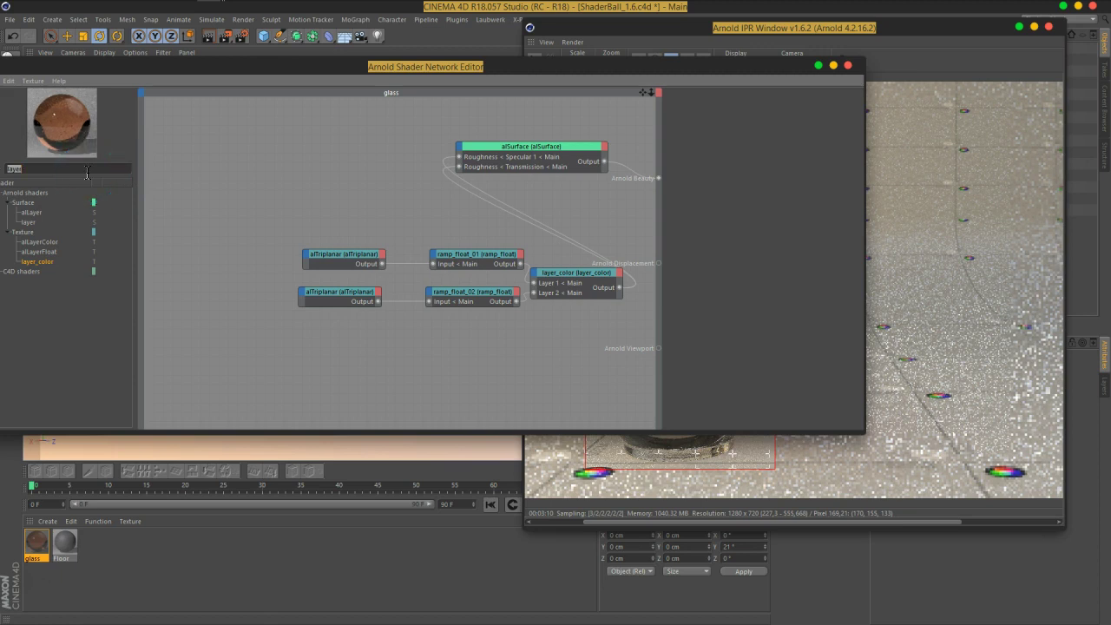
type("ima")
mouse_move(61, 213)
left_mouse_down()
mouse_move(294, 277)
mouse_move(334, 340)
left_mouse_up()
left_click(821, 258)
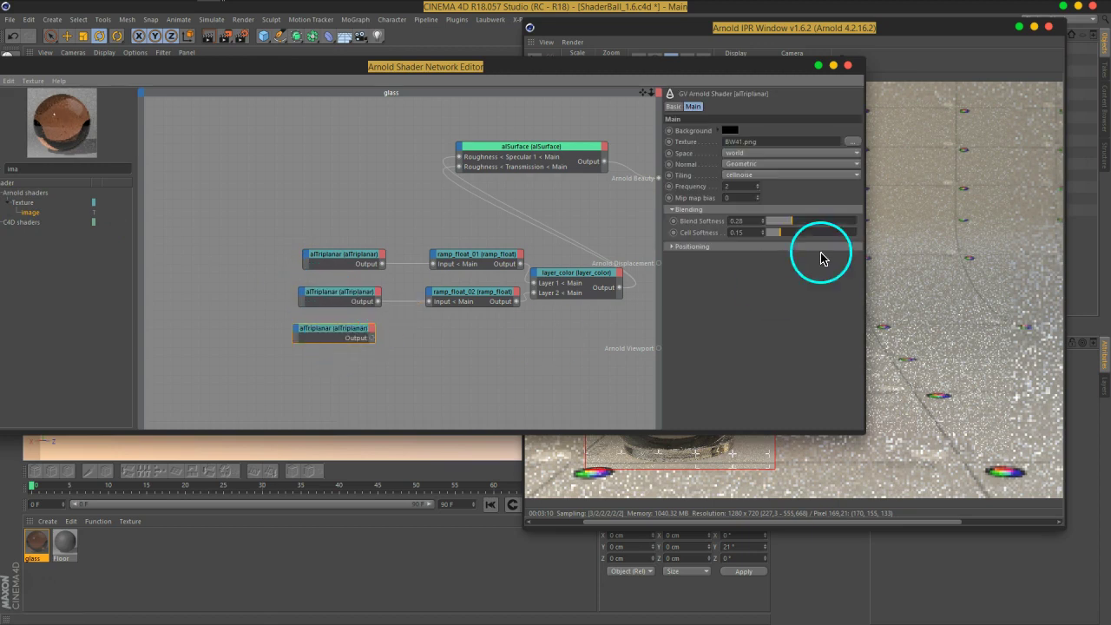
Load BW42.png as the new alTriplanar's texture, dismissing the copy-to-project prompt
left_click(851, 150)
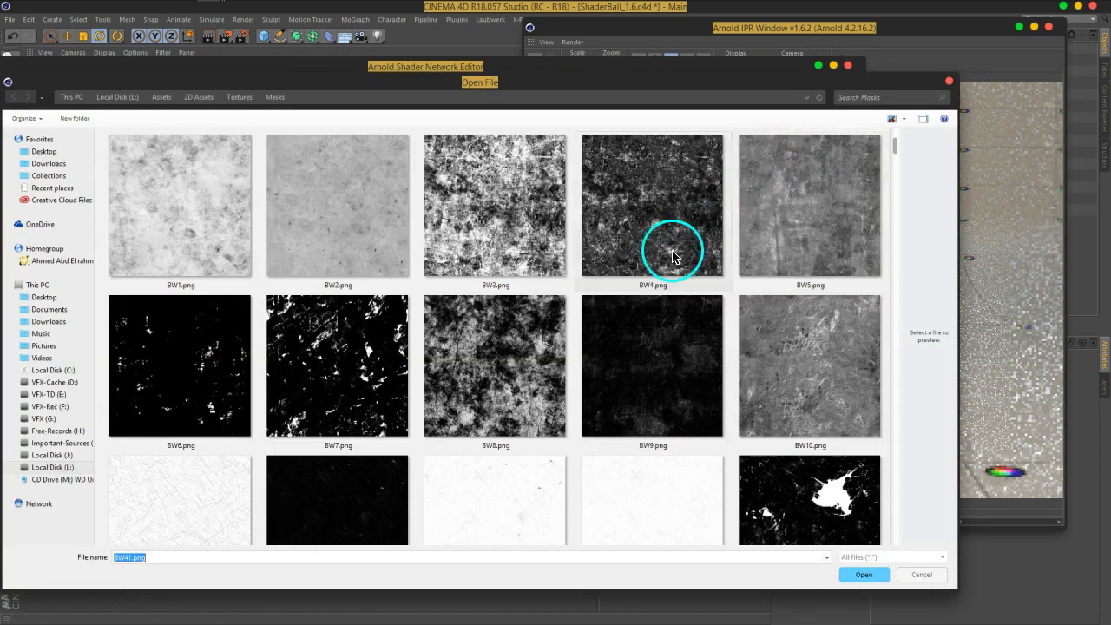
left_click(308, 382)
scroll(312, 377, "down", 2)
scroll(335, 364, "down", 2)
scroll(342, 339, "down", 2)
scroll(342, 337, "down", 2)
left_click(190, 341)
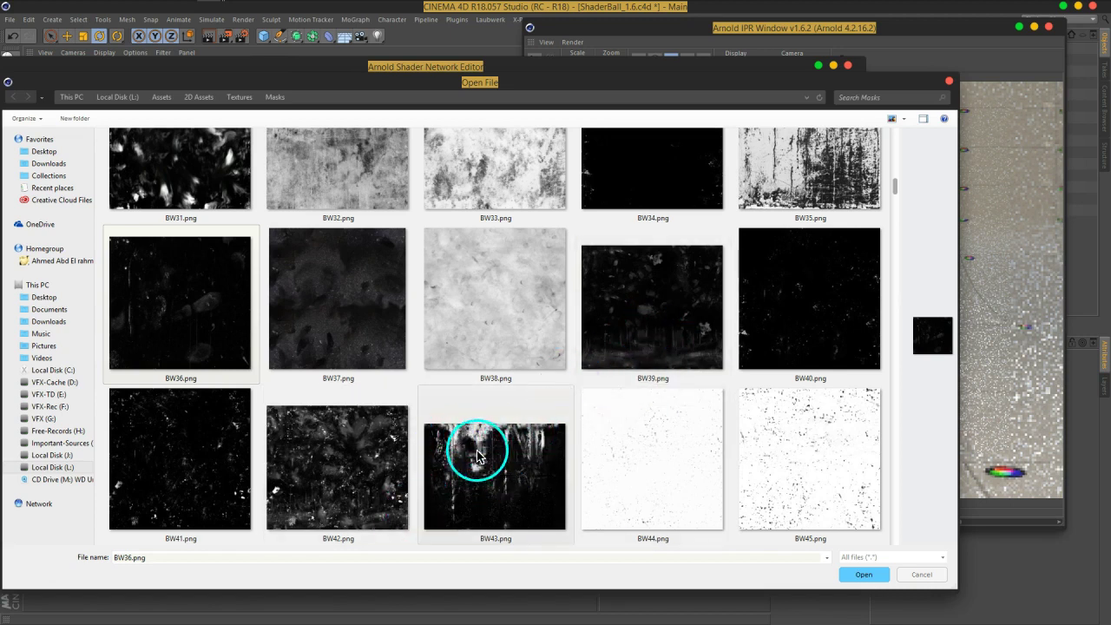
scroll(481, 441, "down", 2)
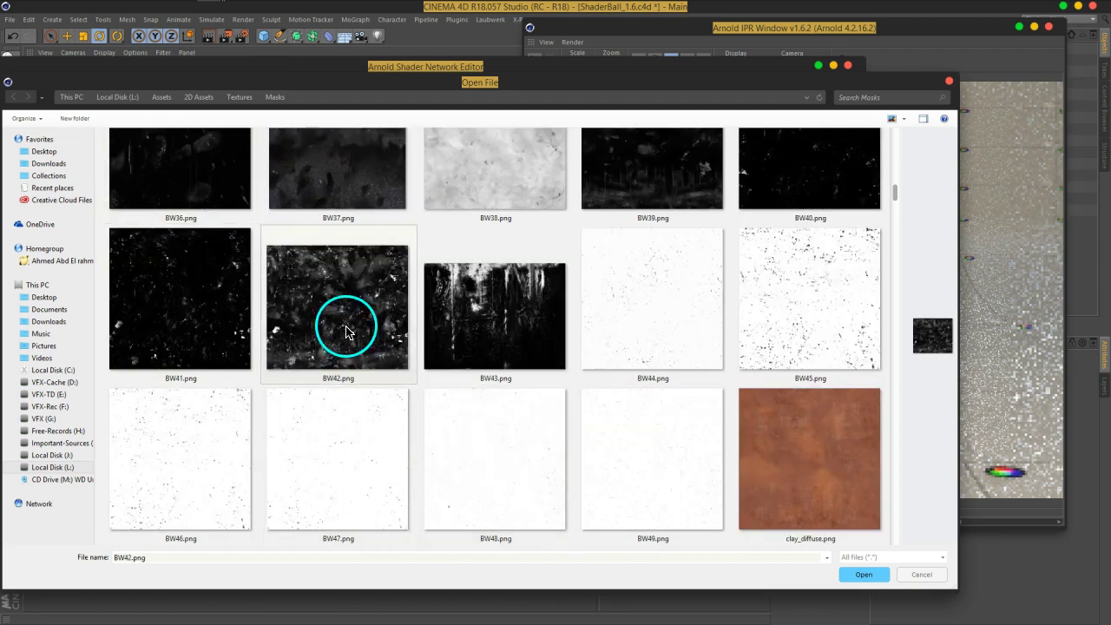
left_click(847, 577)
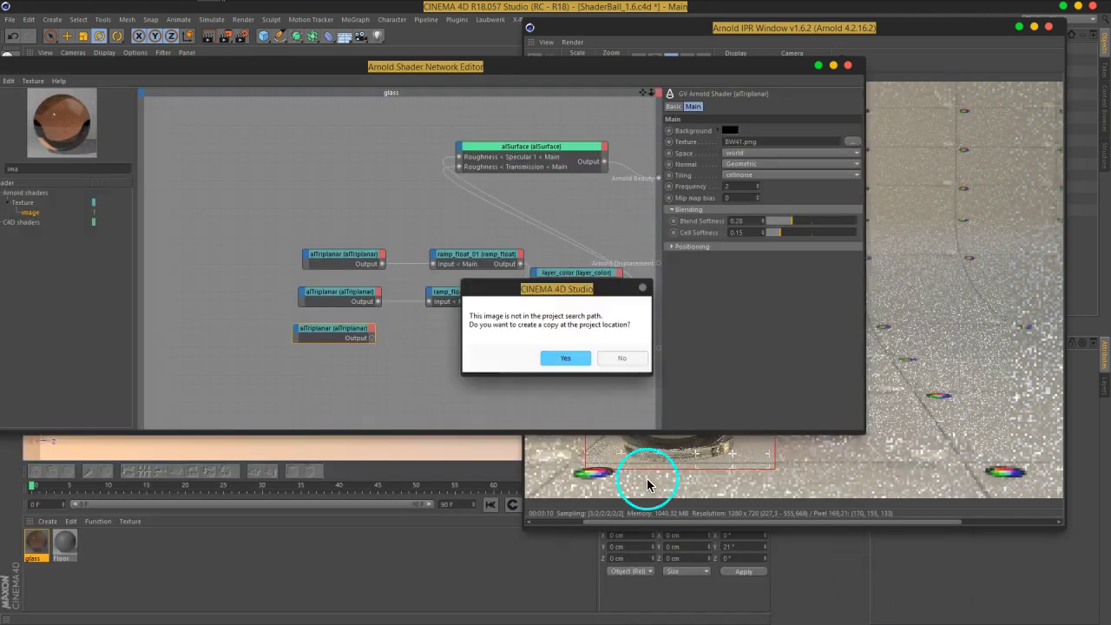
left_click(566, 358)
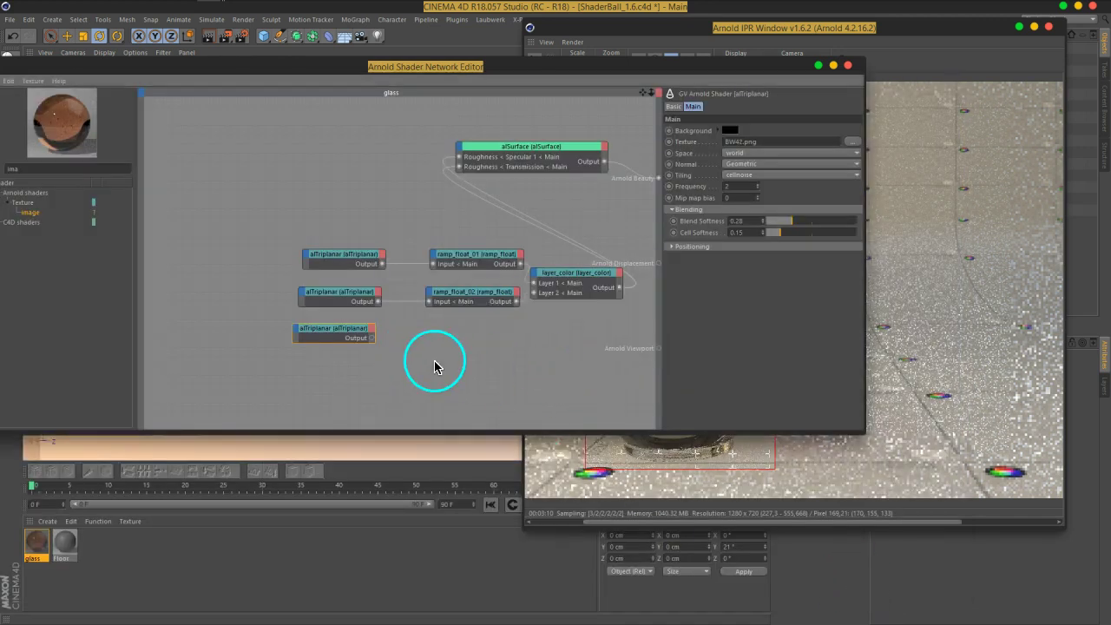
left_click_drag(581, 72, 525, 95)
Connect the BW42 alTriplanar output to Arnold Beauty and move the node above the others
left_click(538, 63)
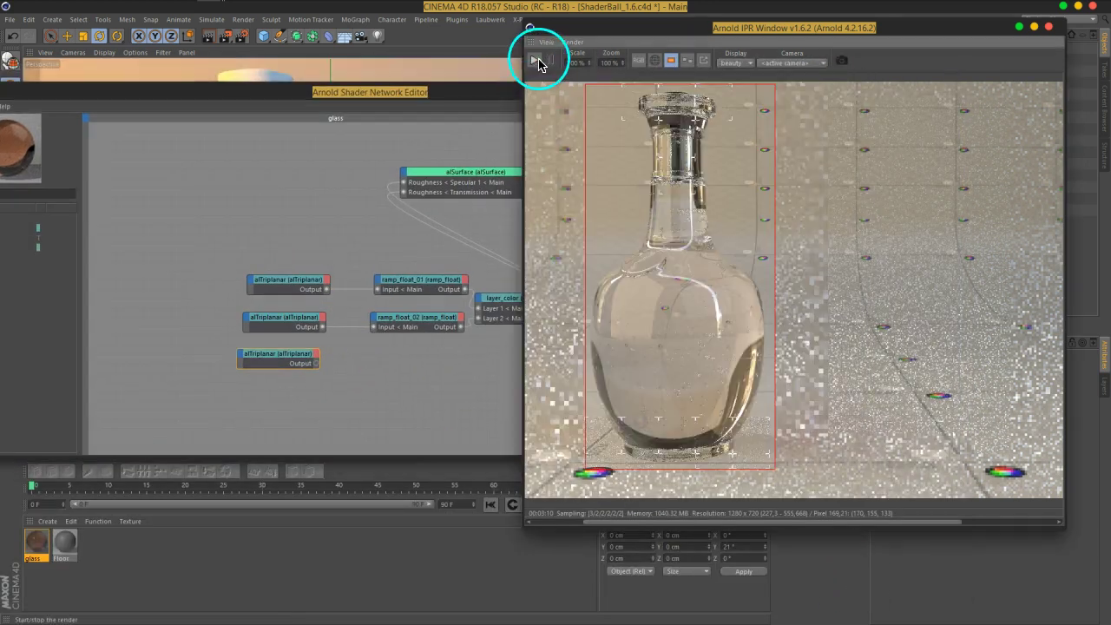
left_click_drag(445, 101, 284, 71)
mouse_move(157, 334)
left_mouse_down()
mouse_move(451, 160)
mouse_move(440, 173)
left_mouse_up()
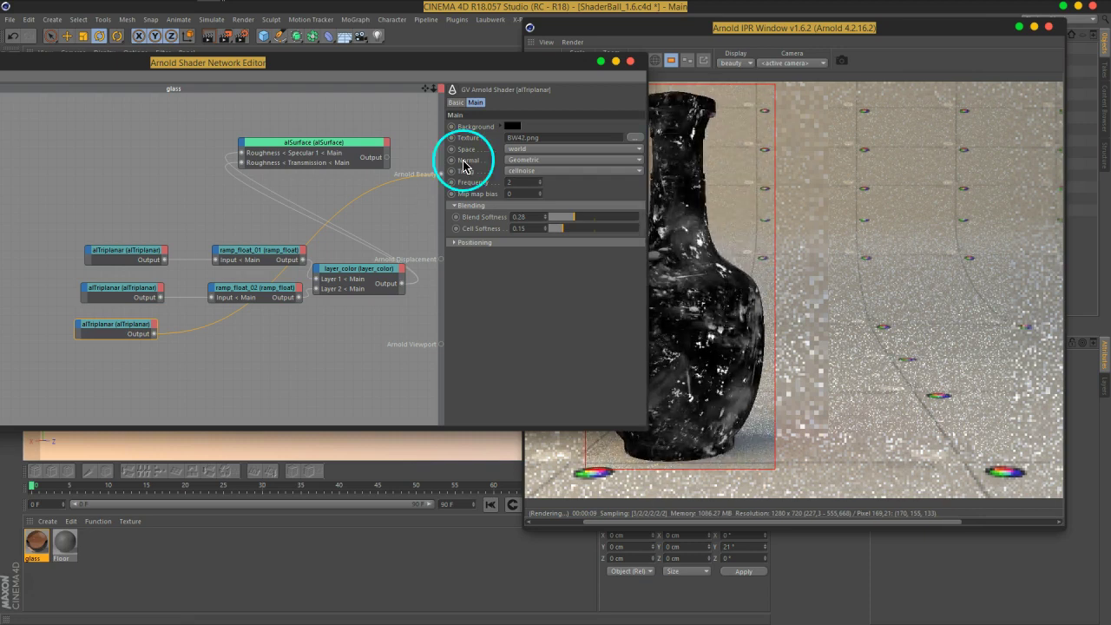
mouse_move(535, 68)
left_mouse_down()
mouse_move(437, 70)
mouse_move(468, 69)
left_mouse_up()
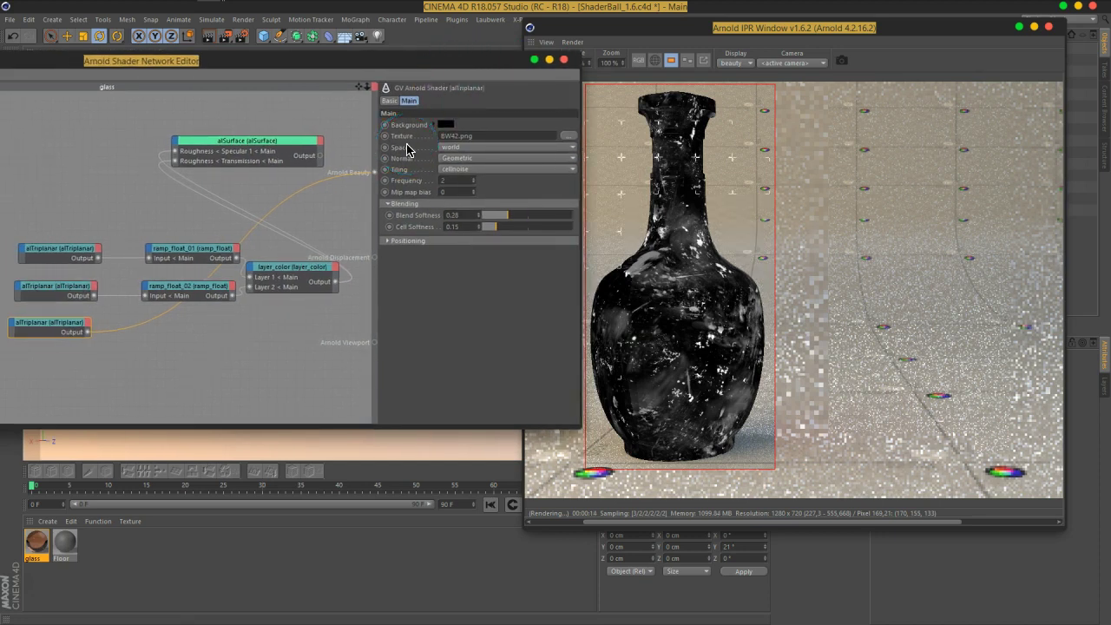
left_click_drag(54, 329, 111, 224)
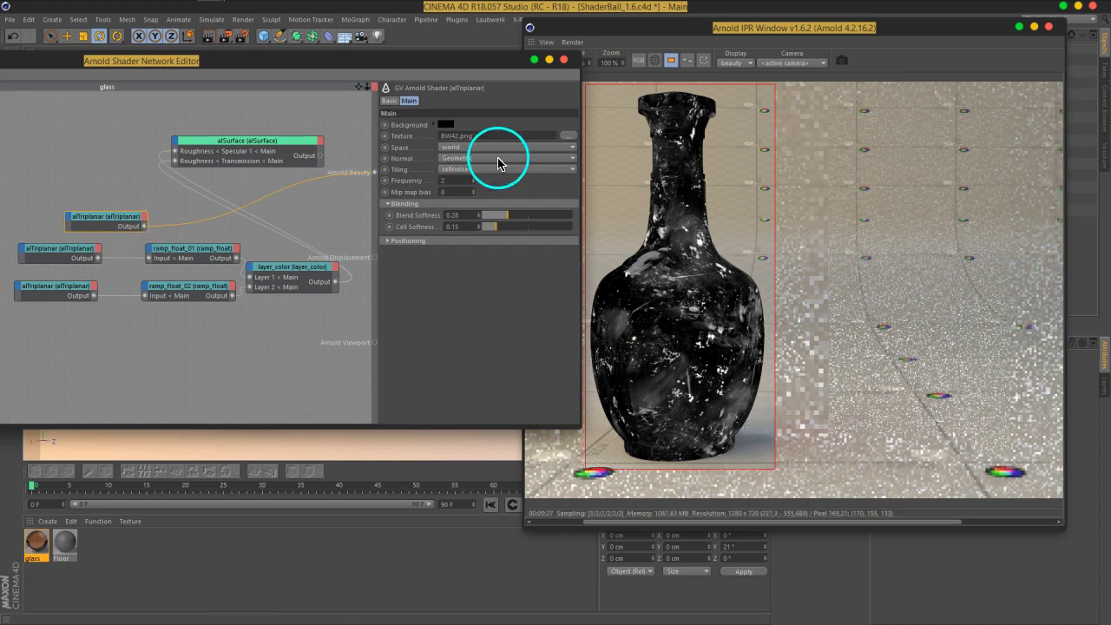
Load BW36.png into the alTriplanar texture field as a trial
left_click(567, 136)
left_click(441, 433)
scroll(440, 431, "down", 4)
scroll(441, 432, "down", 4)
scroll(441, 431, "down", 3)
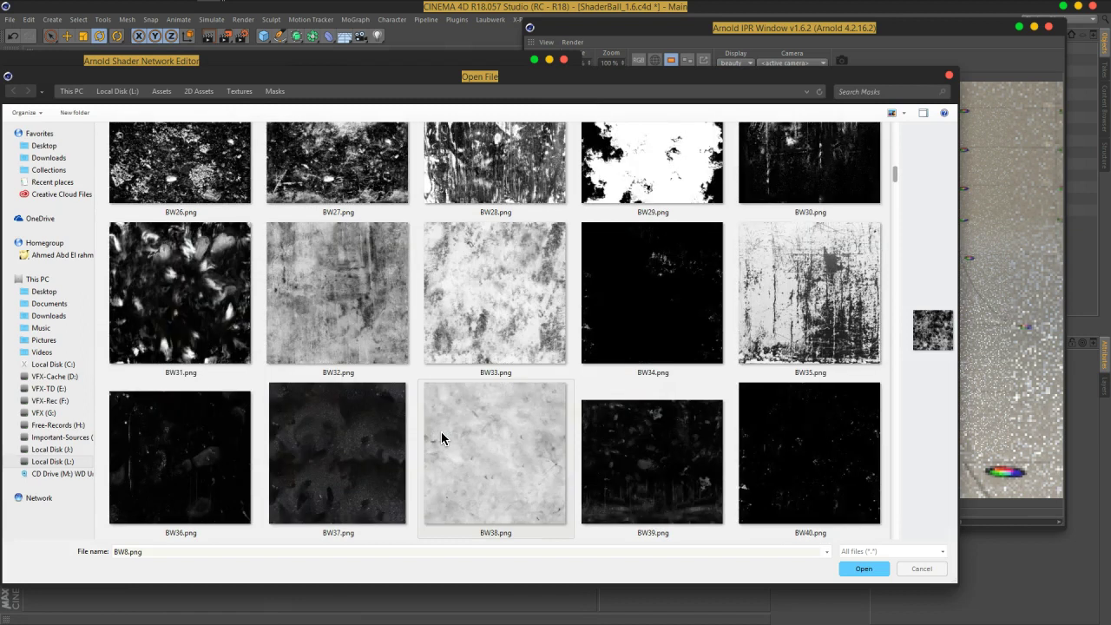
left_click(217, 438)
scroll(217, 438, "down", 2)
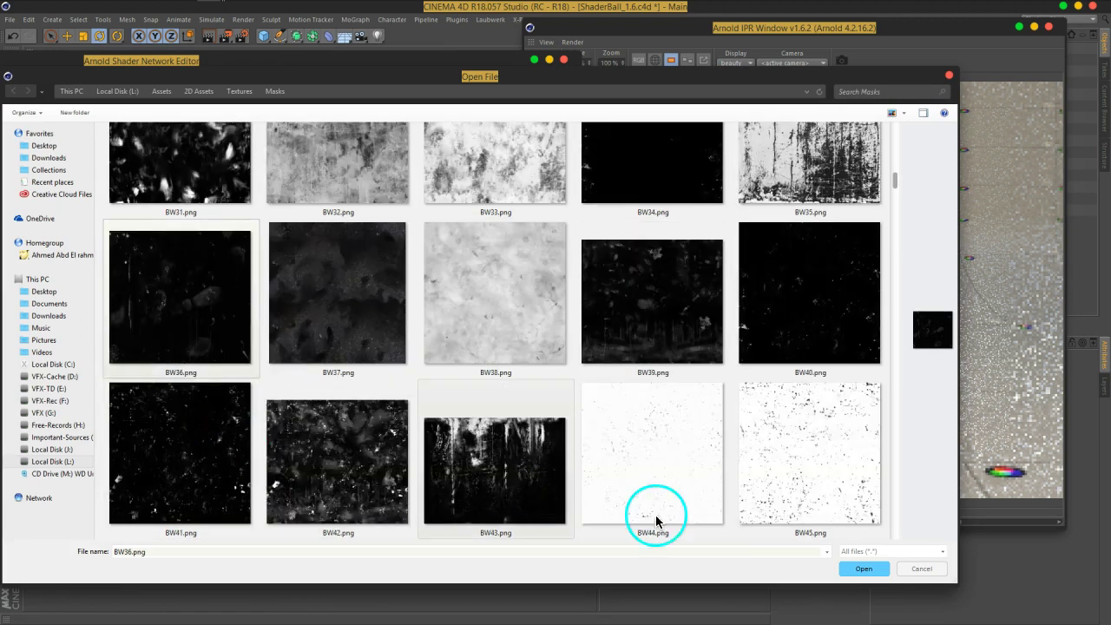
left_click(863, 575)
left_click(553, 363)
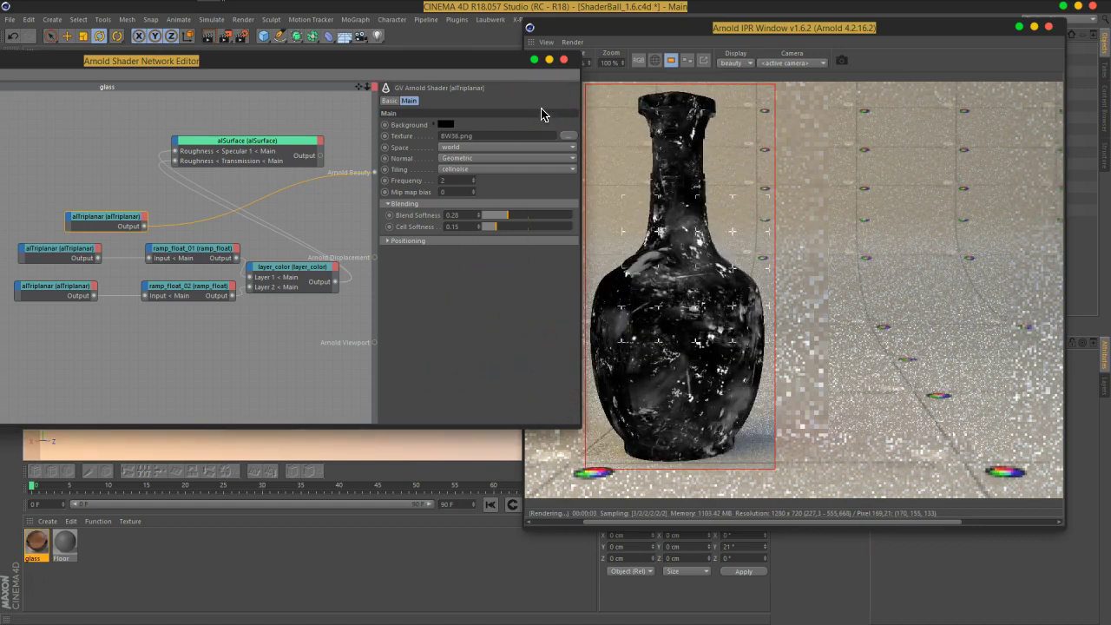
Stop and restart the Arnold IPR to refresh the bottle render
left_click_drag(501, 76, 419, 65)
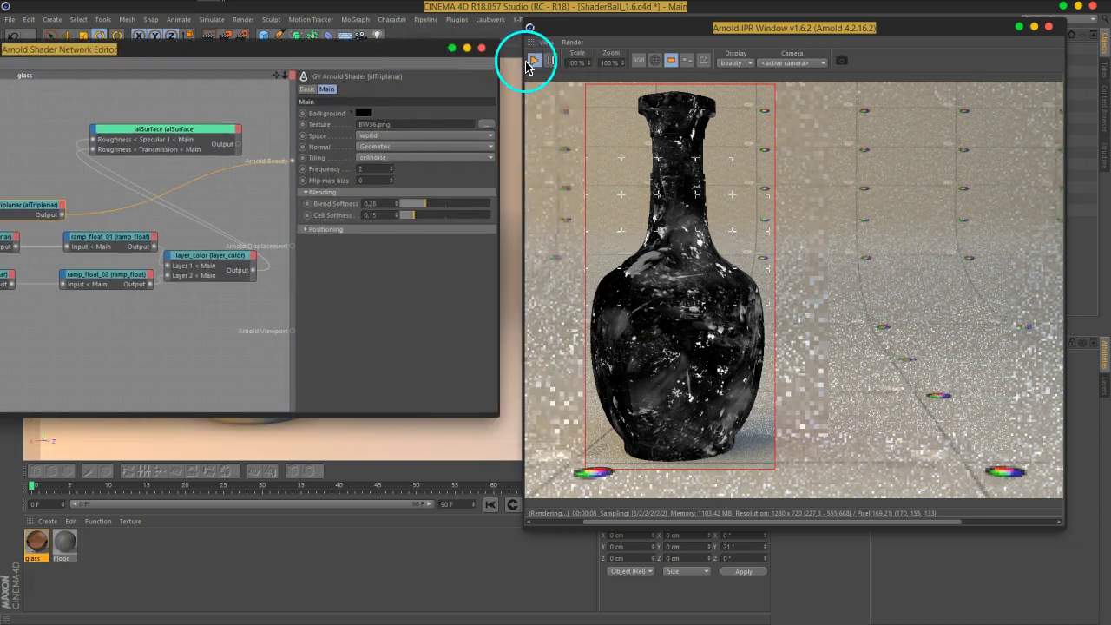
left_click(536, 66)
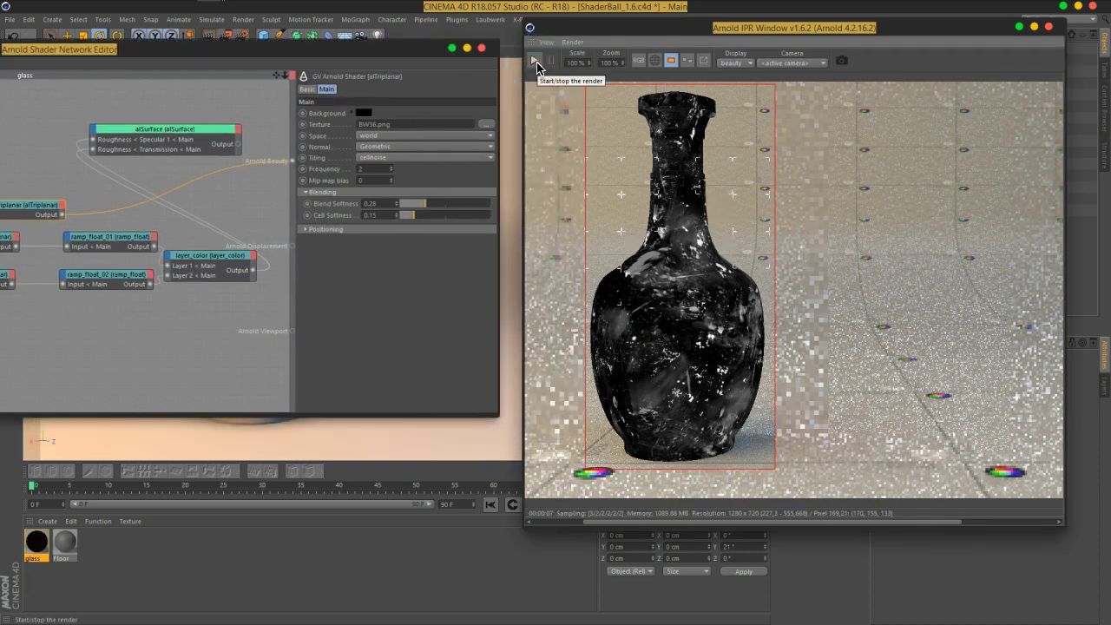
left_click(536, 66)
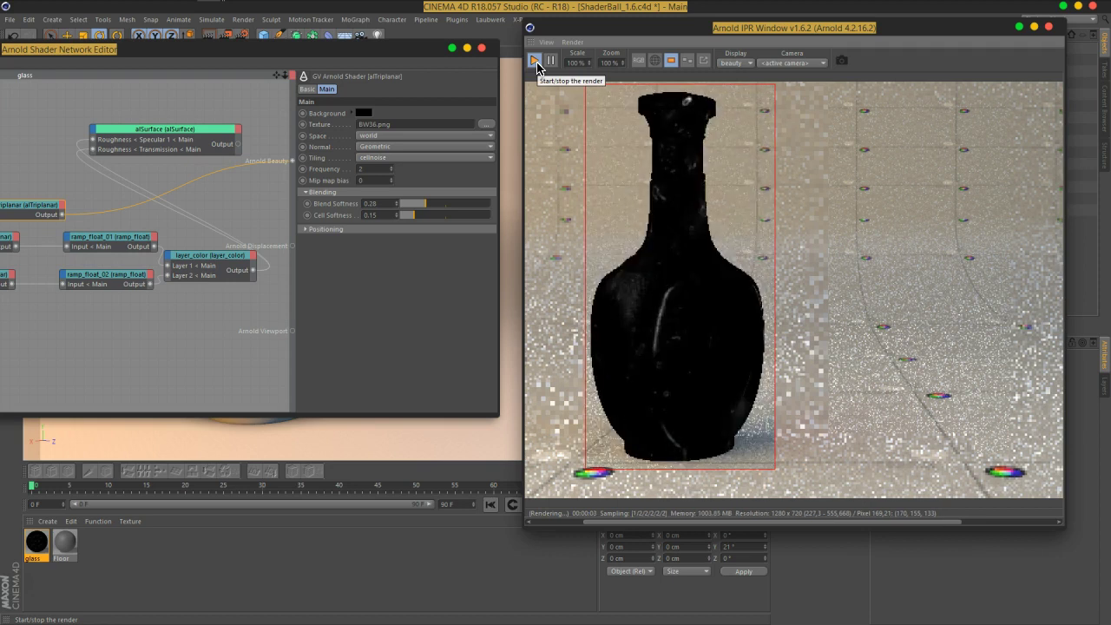
left_click(533, 103)
left_click_drag(386, 61, 484, 53)
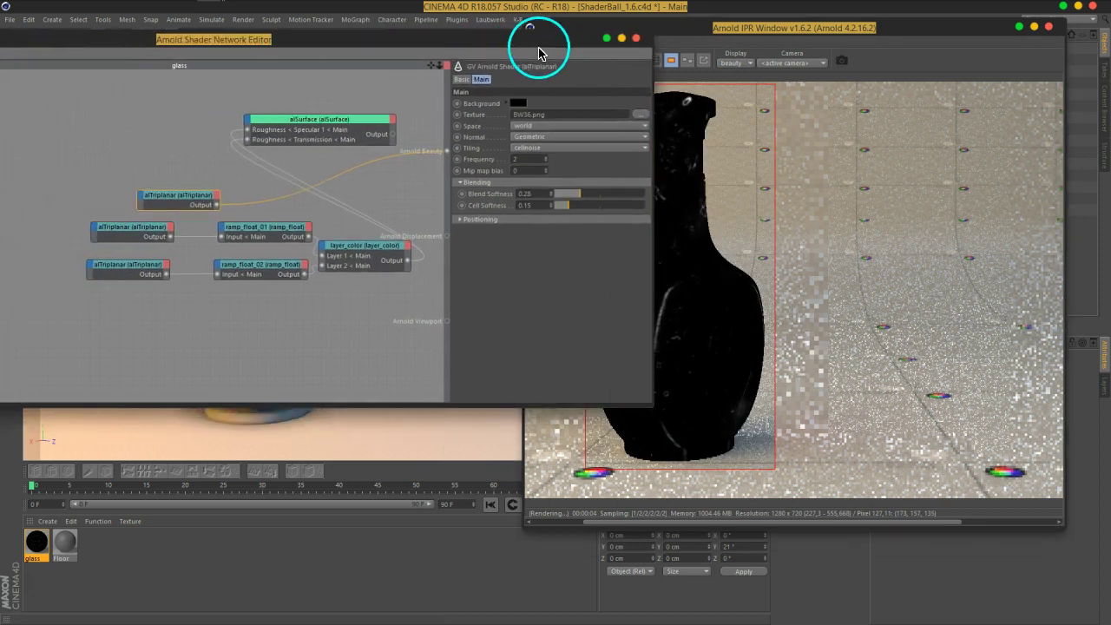
Swap the alTriplanar texture to BW42.png, copying it into the project
left_click(550, 113)
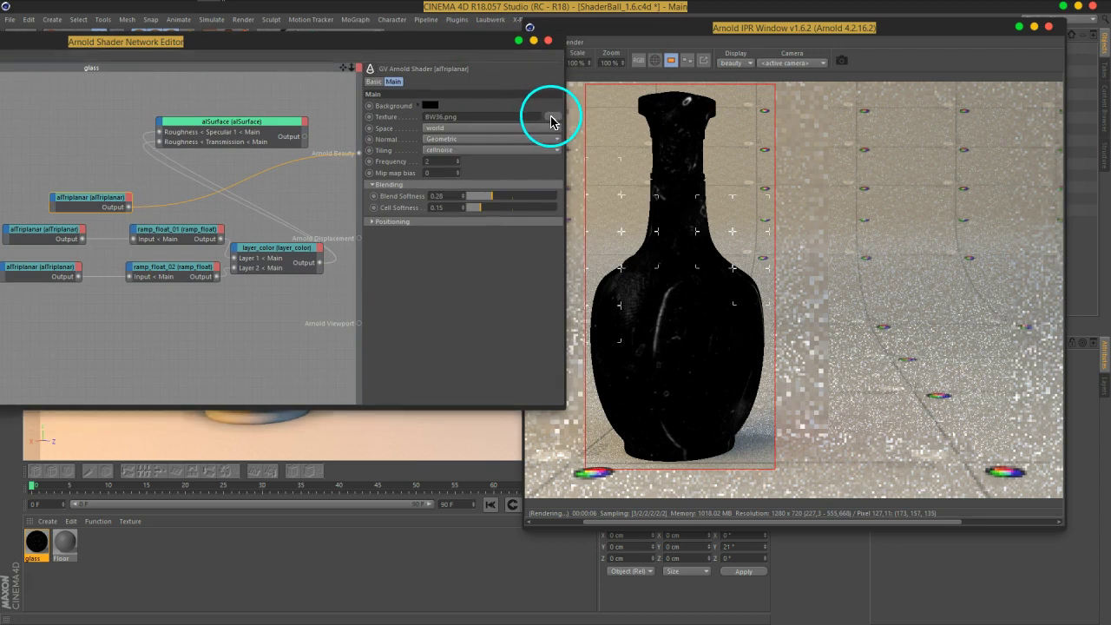
left_click(474, 314)
scroll(475, 314, "down", 4)
scroll(474, 314, "down", 3)
scroll(475, 314, "down", 3)
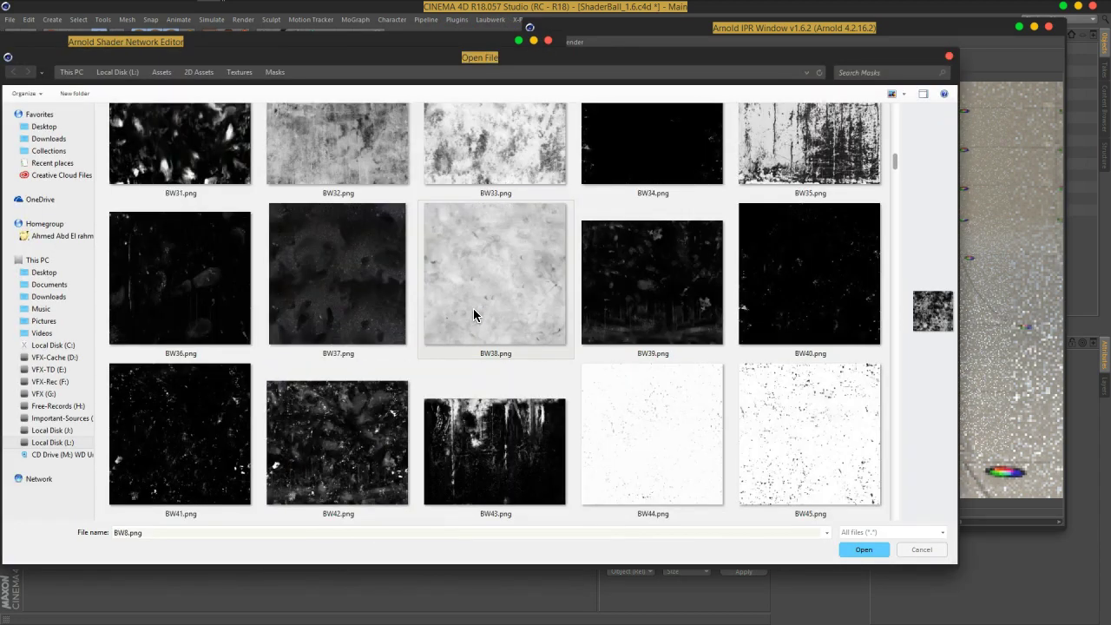
left_click(220, 431)
left_click(330, 425)
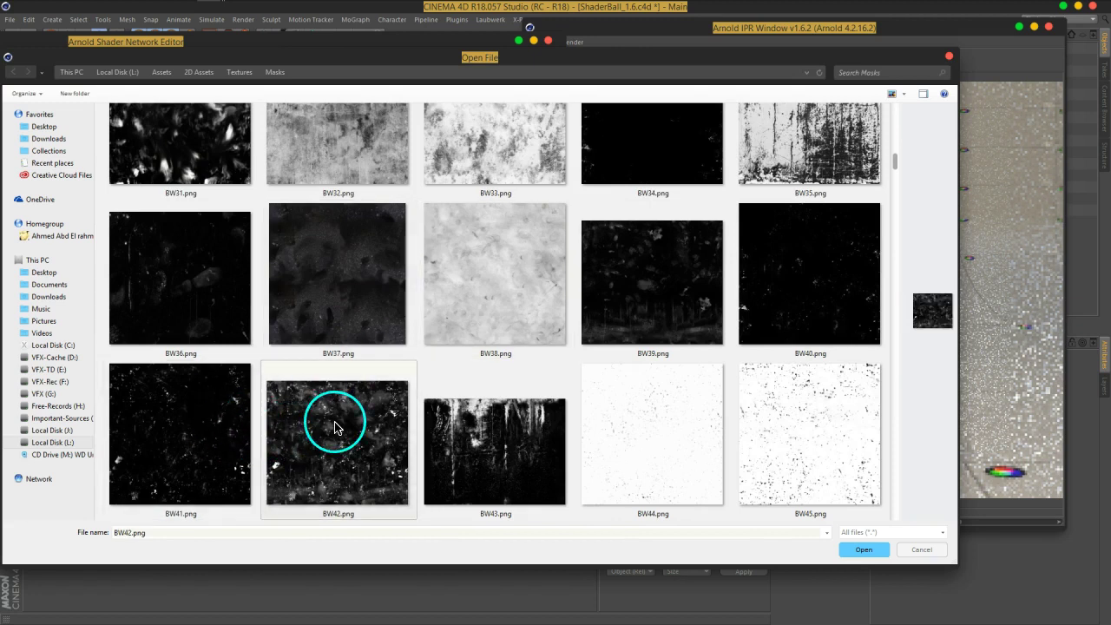
left_click(862, 552)
left_click(555, 355)
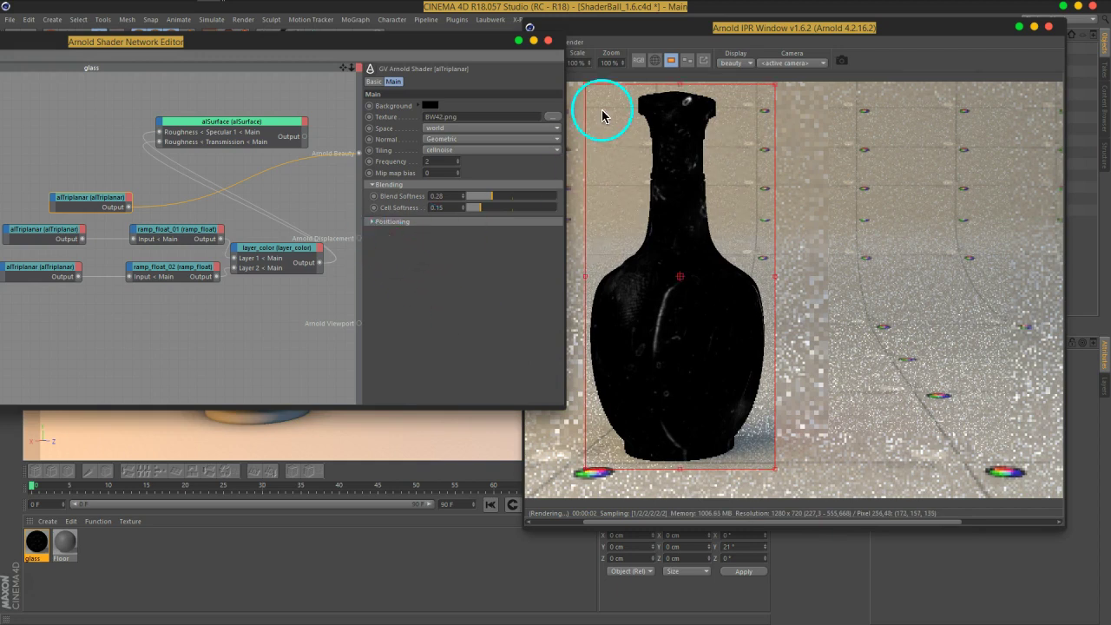
left_click_drag(454, 50, 408, 45)
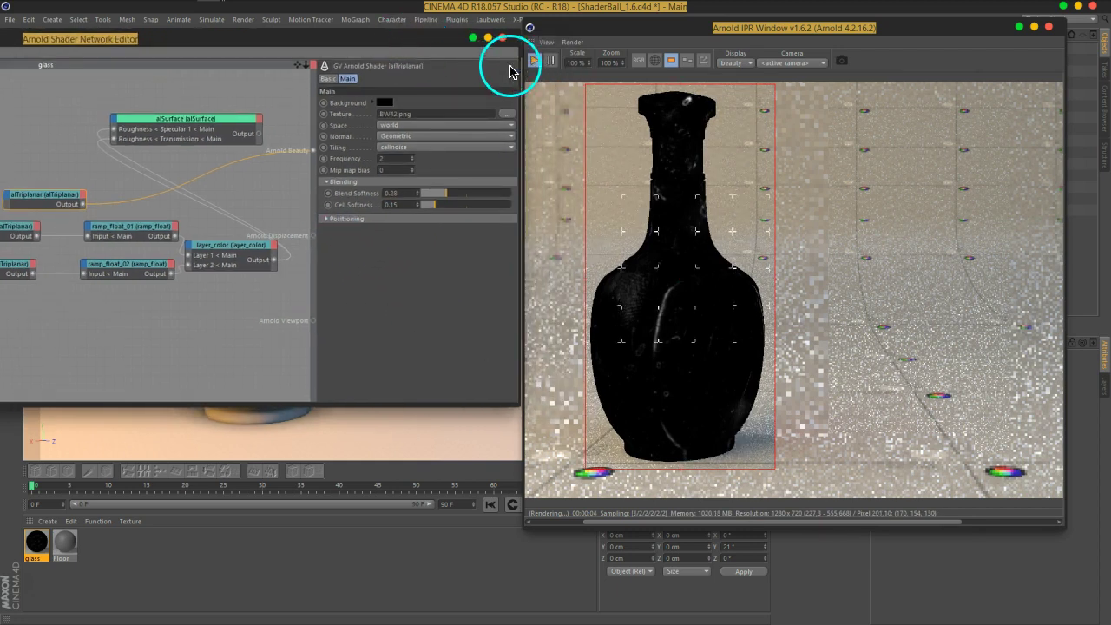
Restart the IPR and set the alTriplanar frequency to 2
left_click(535, 62)
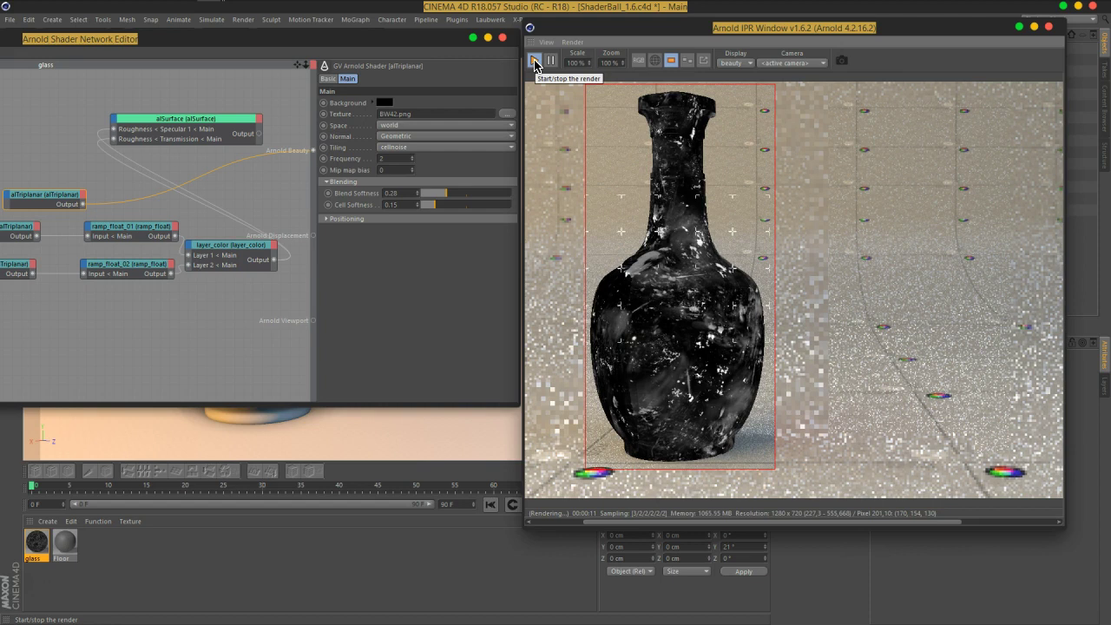
double_click(395, 160)
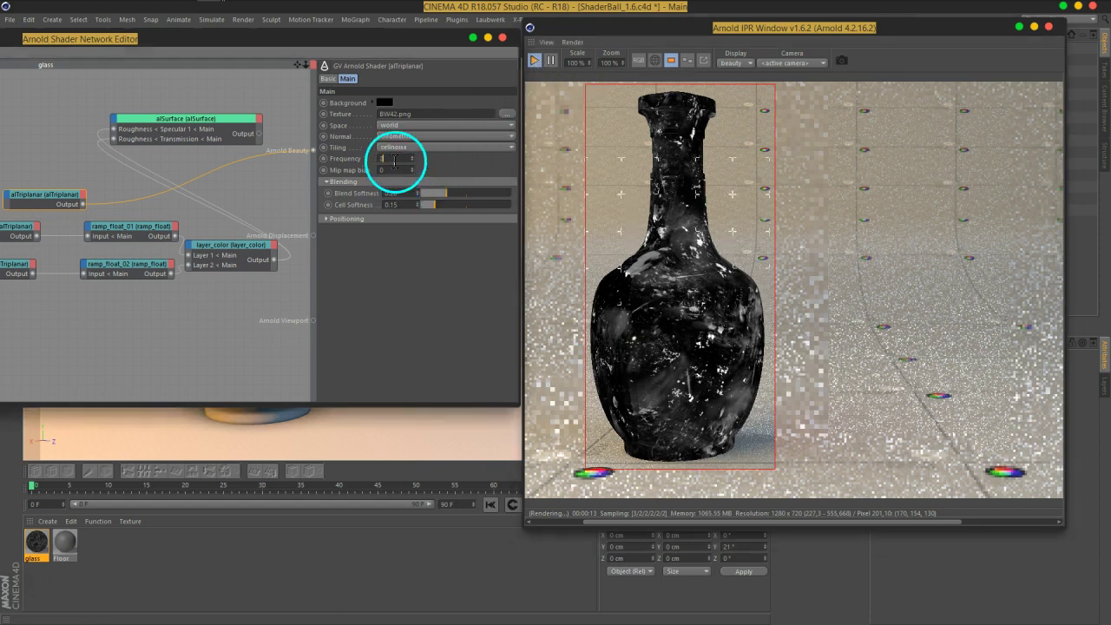
type("2")
key("Return")
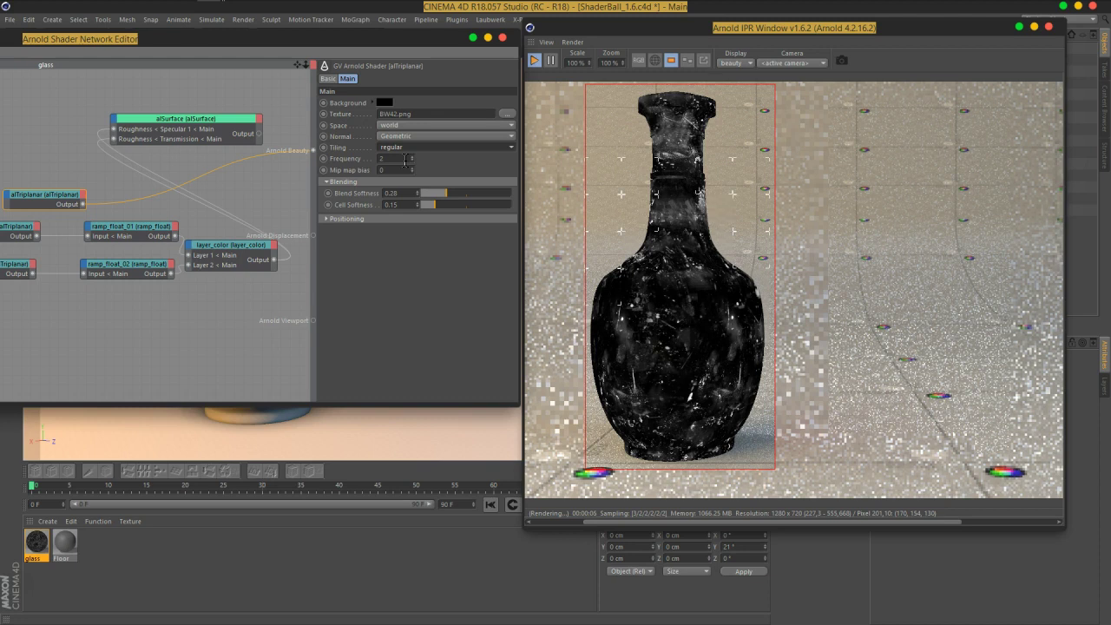
Replace the alTriplanar texture with BW36.png, then stop the IPR
left_click(508, 115)
left_click(401, 322)
scroll(401, 323, "down", 5)
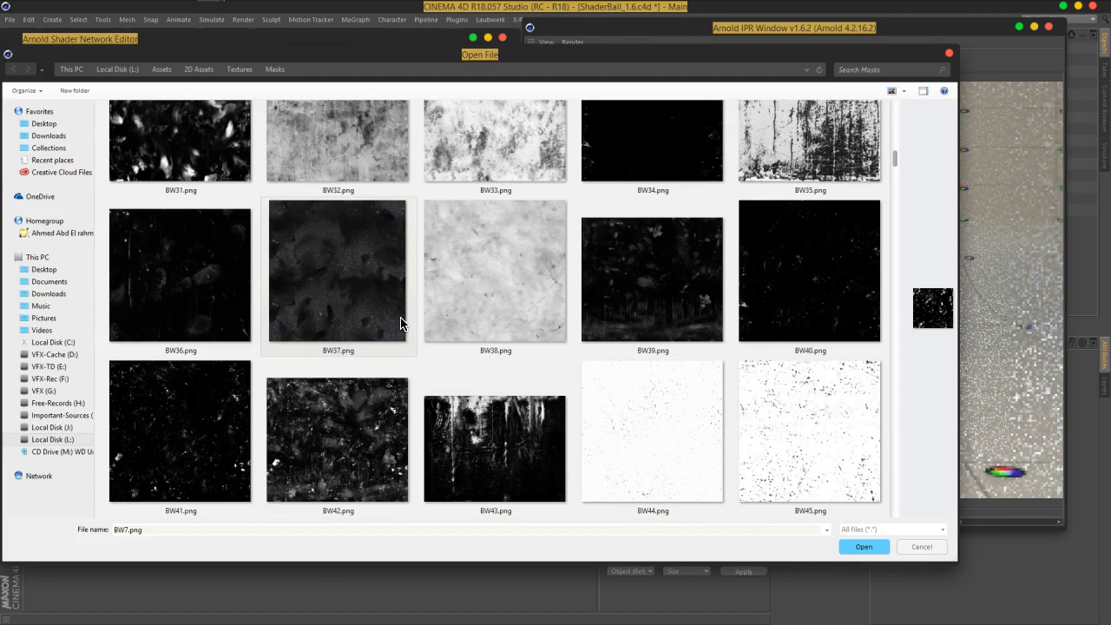
left_click(164, 303)
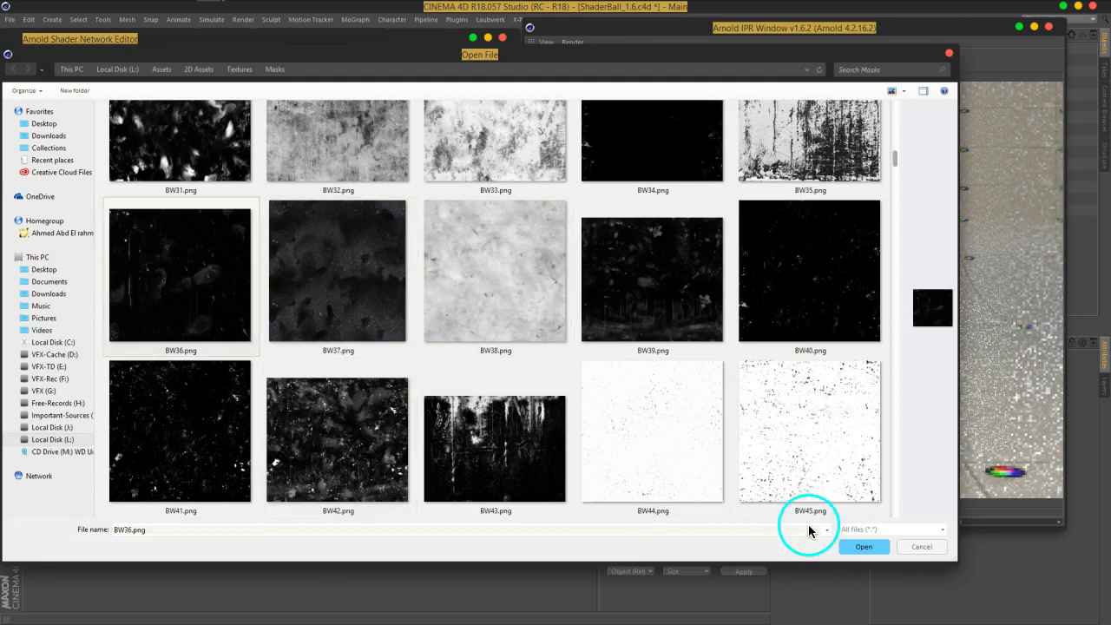
left_click(861, 547)
left_click(560, 358)
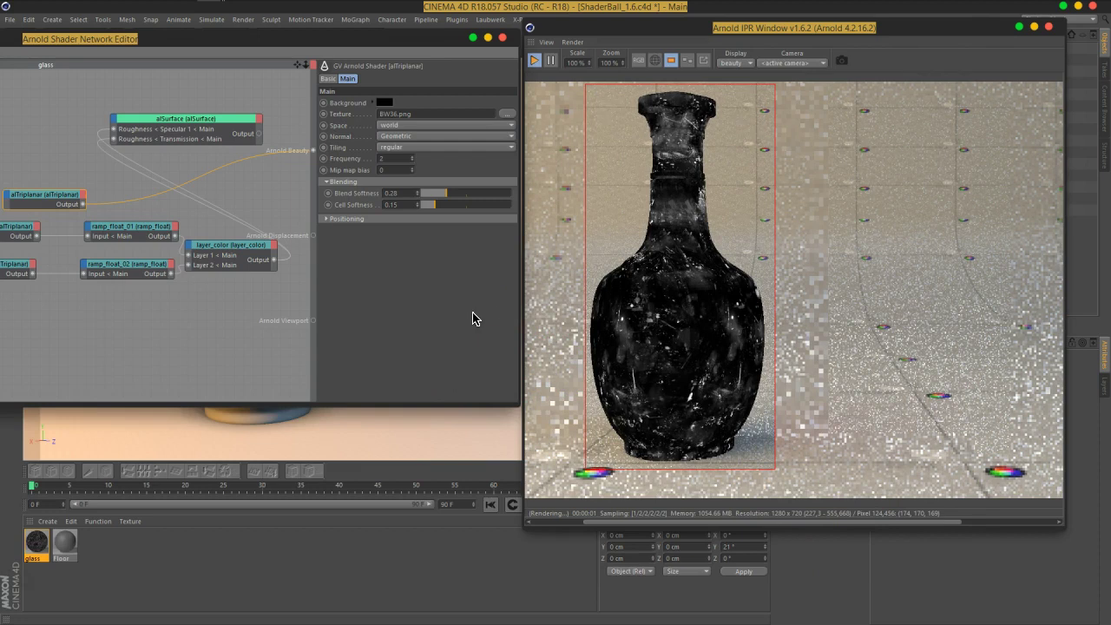
left_click(533, 60)
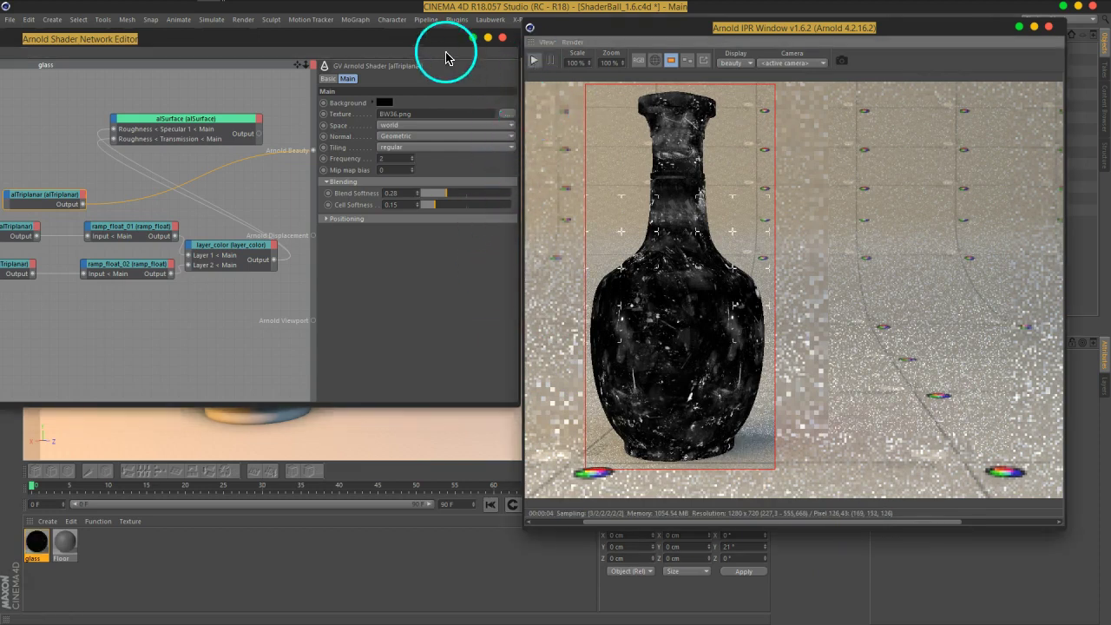
Flush the C4DtoA texture cache and restart the Arnold IPR
left_click(457, 19)
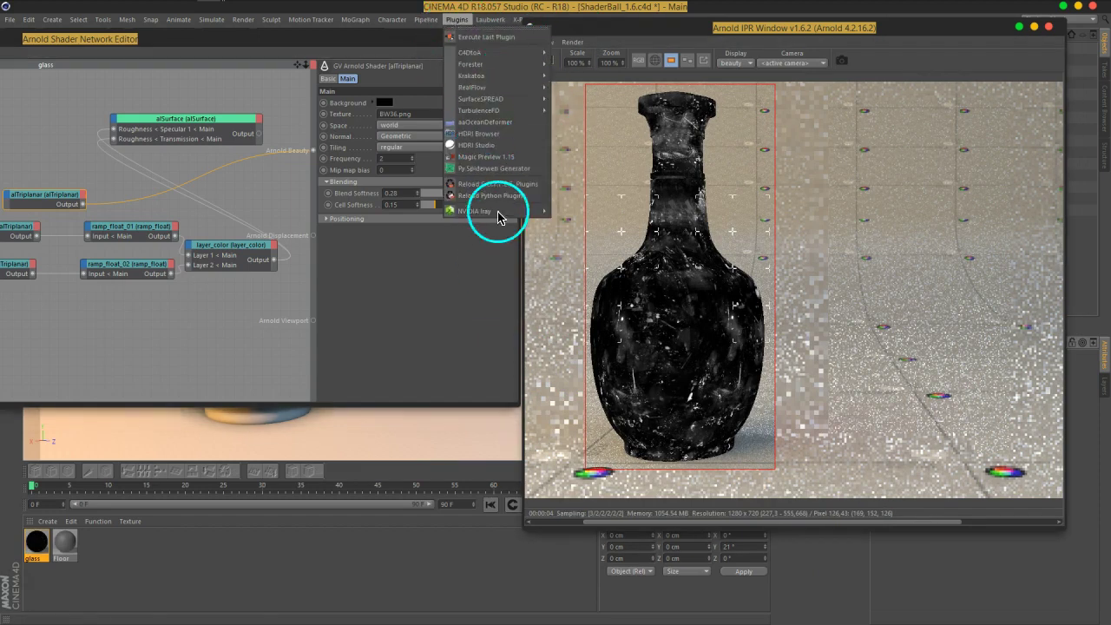
mouse_move(583, 171)
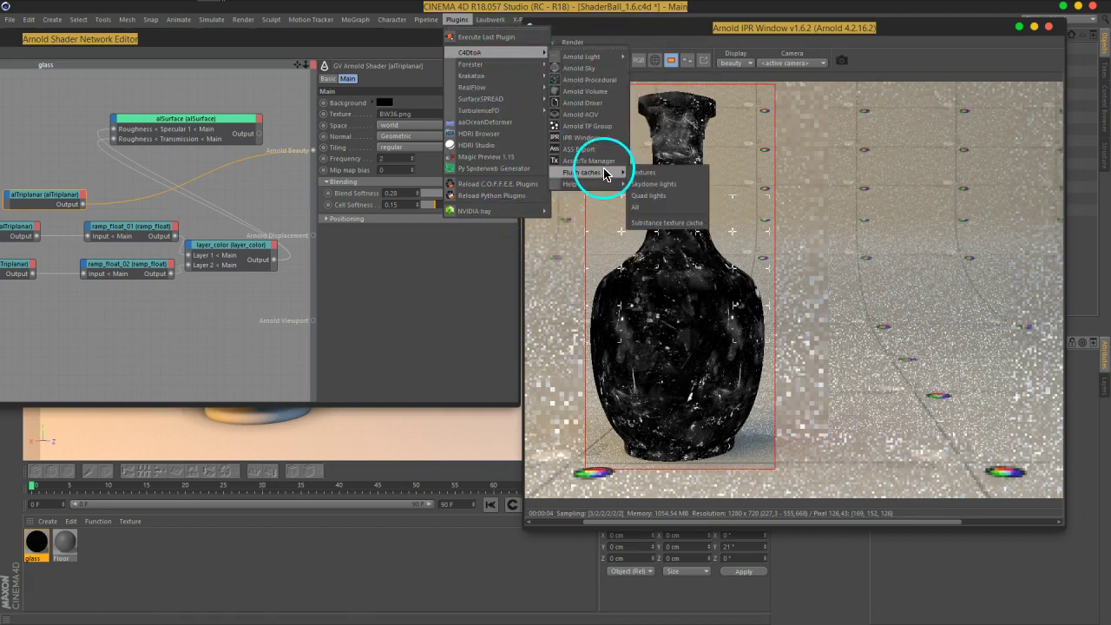
left_click(651, 209)
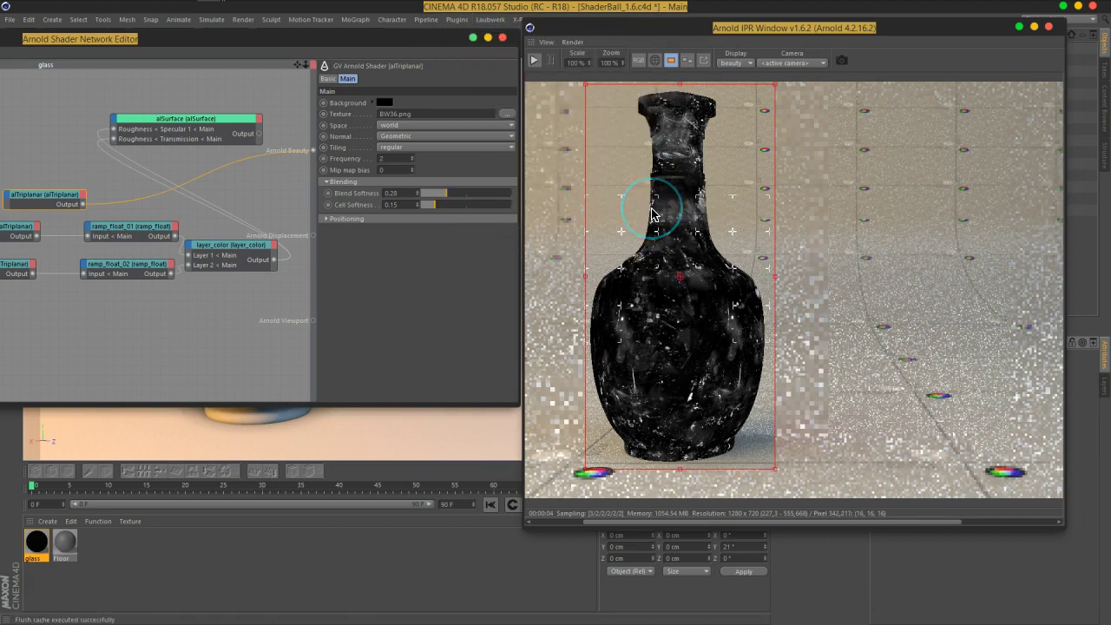
left_click(533, 60)
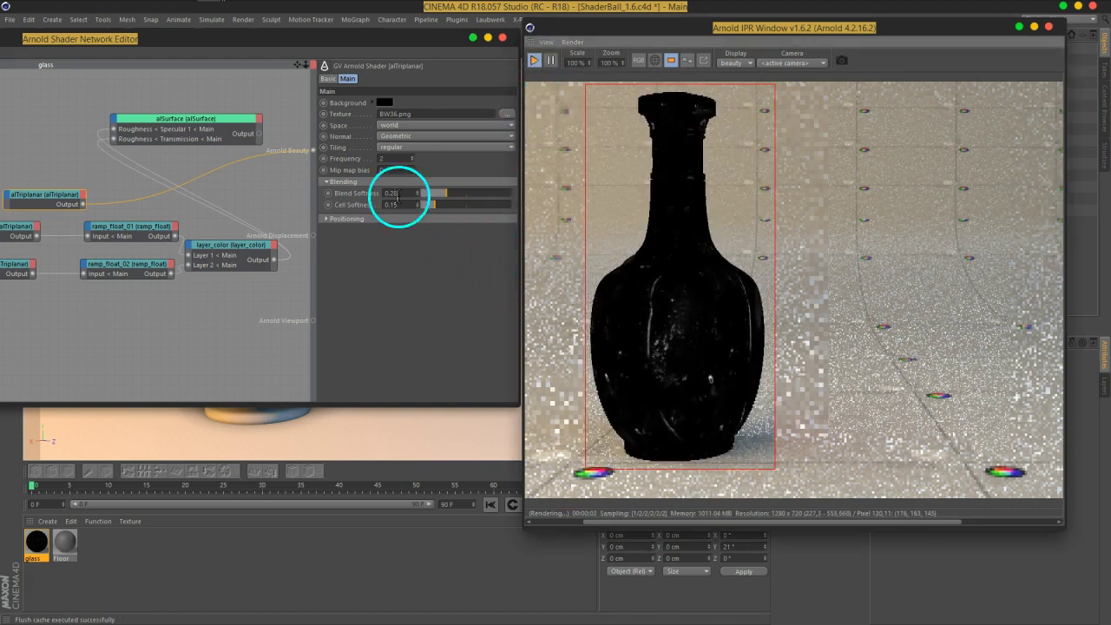
Set the alTriplanar frequency to 6 and search the shader browser for 'color'
left_click(397, 157)
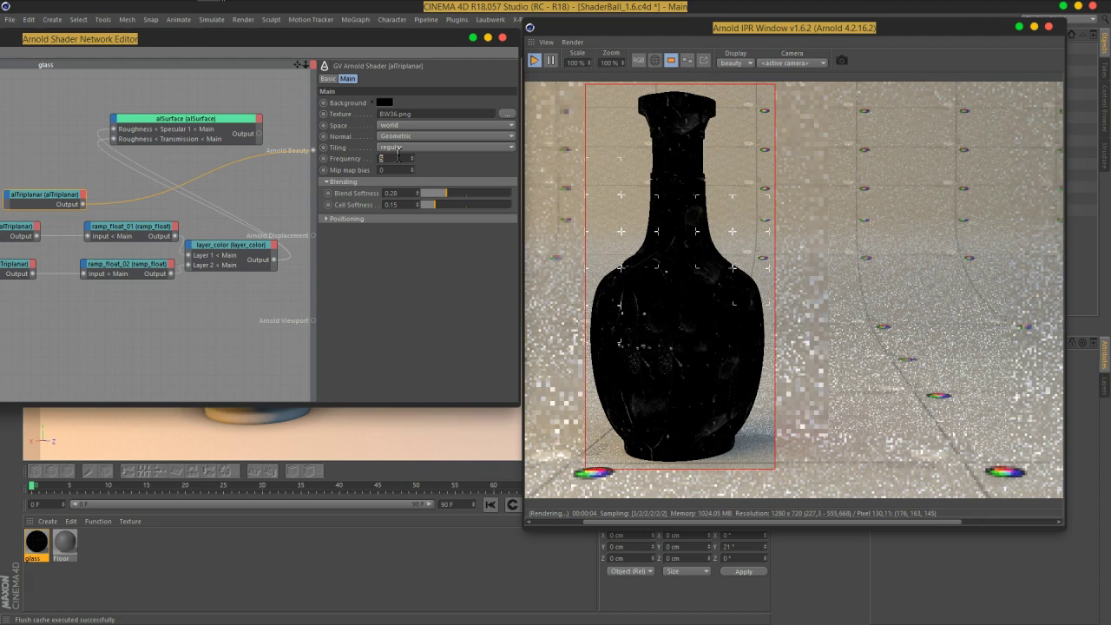
type("6")
key("Return")
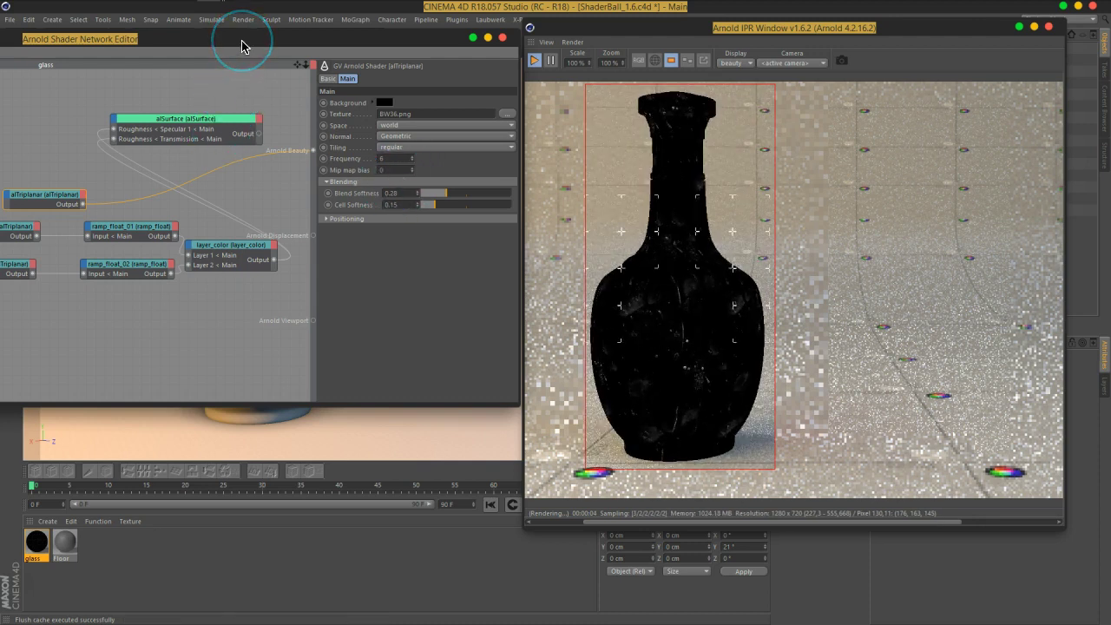
left_click_drag(250, 42, 466, 67)
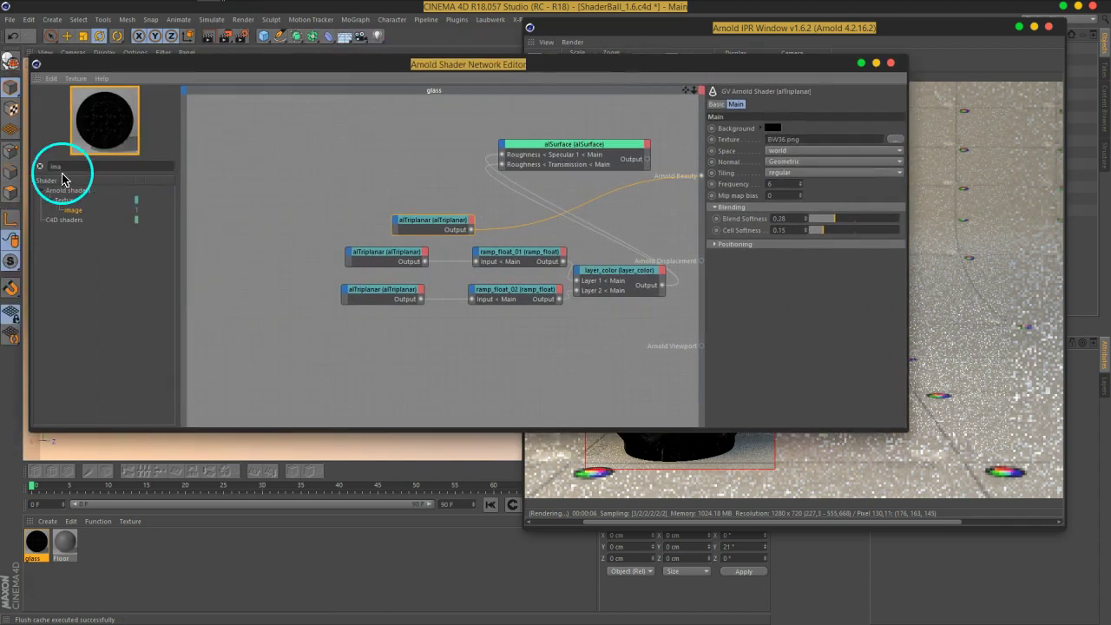
type("color")
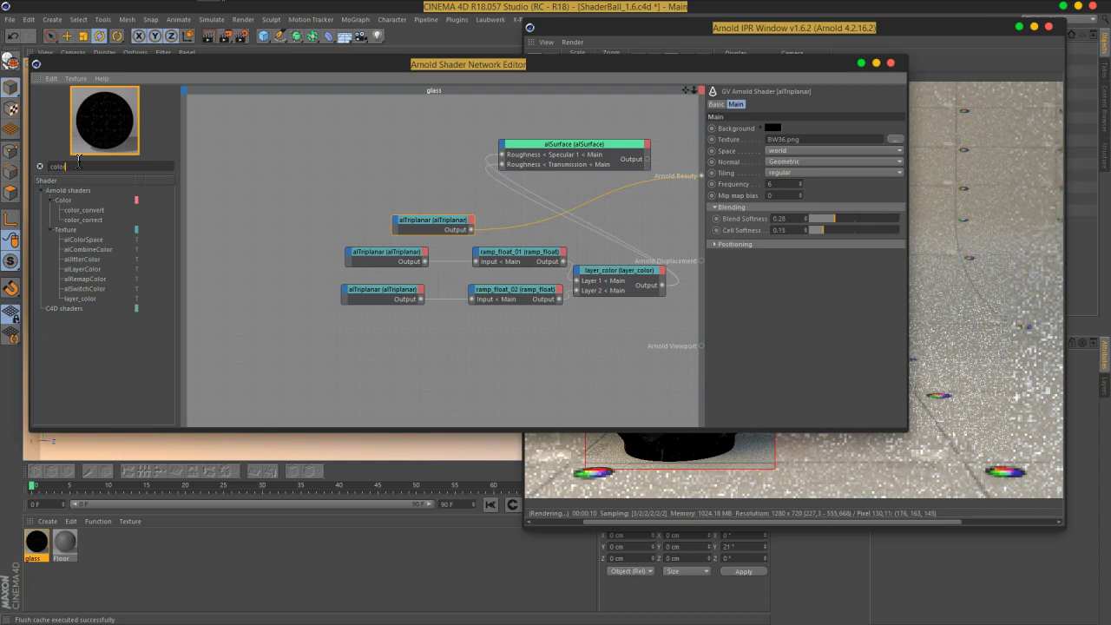
Add a color_correct node fed by the alTriplanar output and arrange both nodes
left_click_drag(75, 287, 94, 303)
left_click_drag(83, 228, 488, 260)
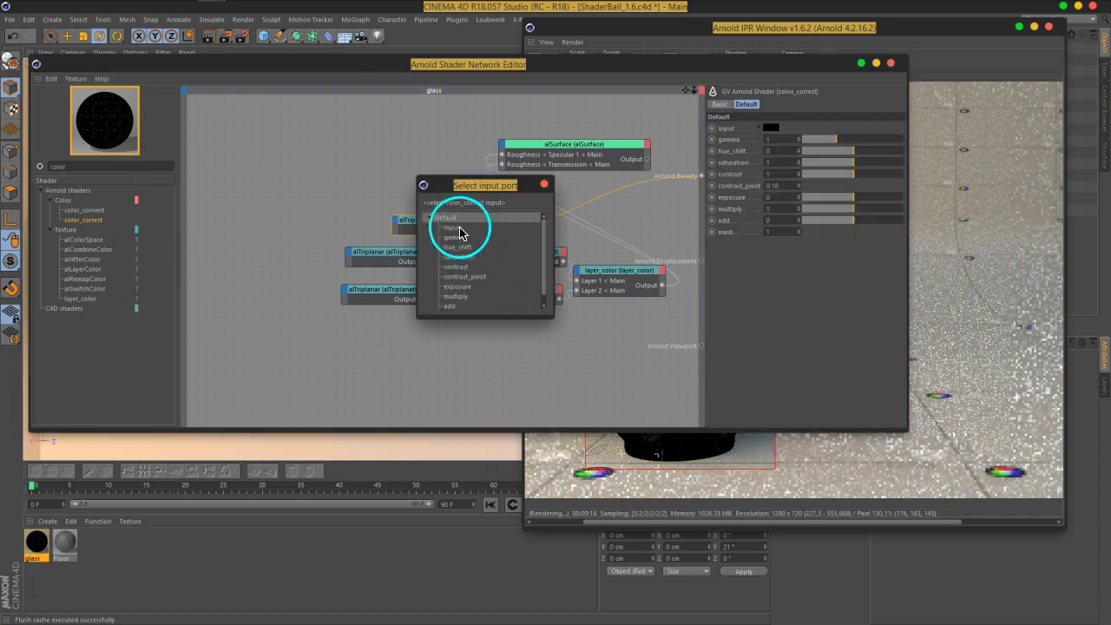
left_click(455, 227)
left_click_drag(458, 218, 595, 206)
left_click_drag(352, 221, 469, 209)
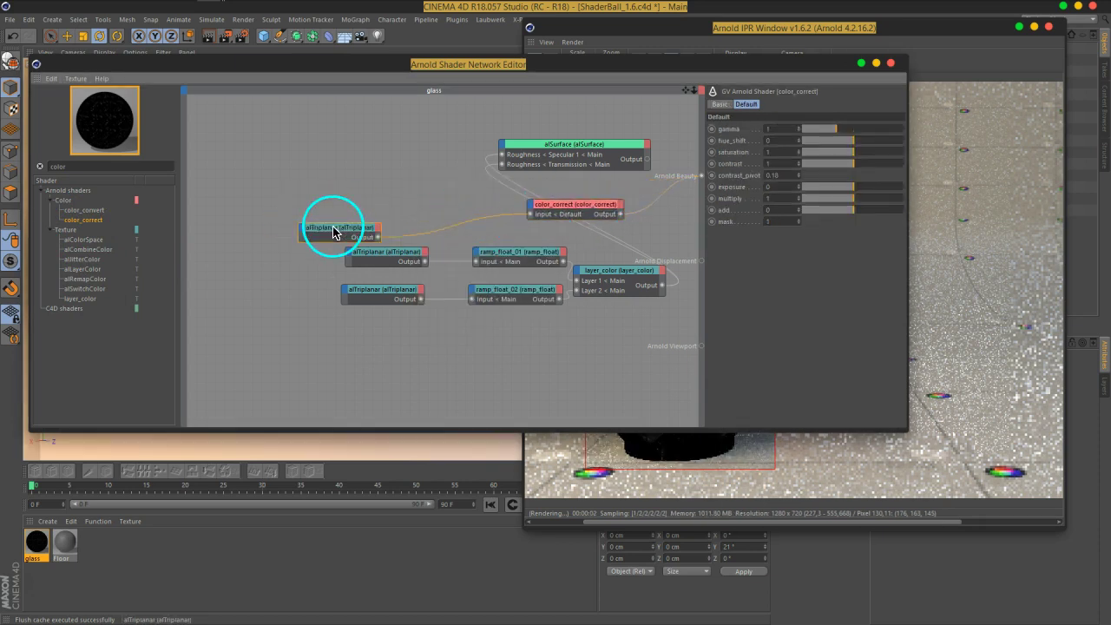
left_click(583, 205)
left_click_drag(662, 65, 315, 47)
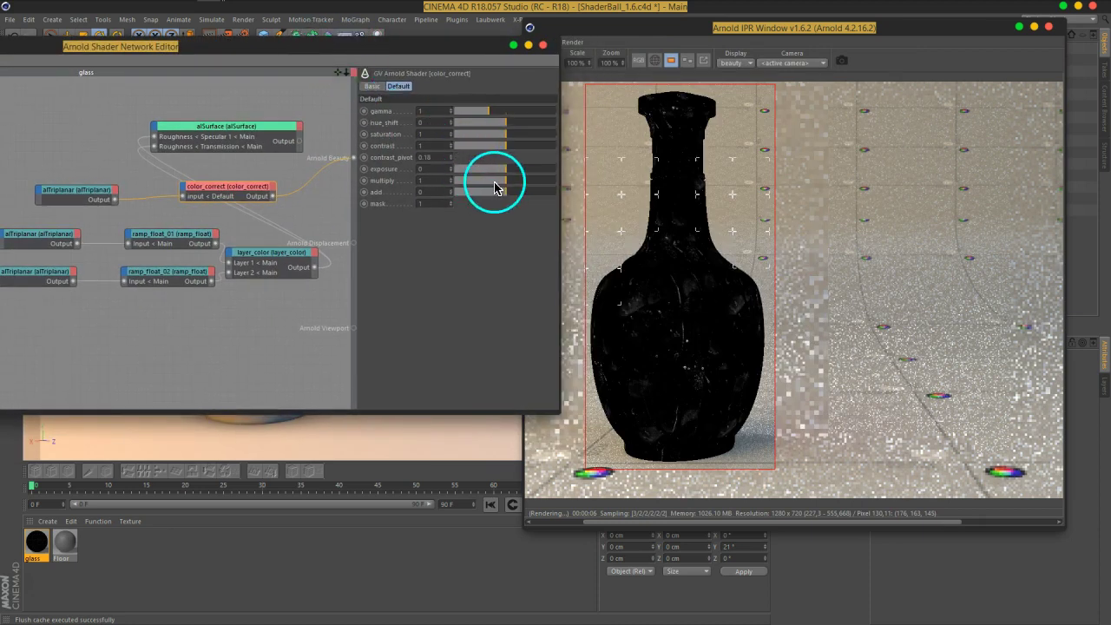
Raise color_correct exposure and increase the alTriplanar cell softness
left_click_drag(510, 176, 536, 189)
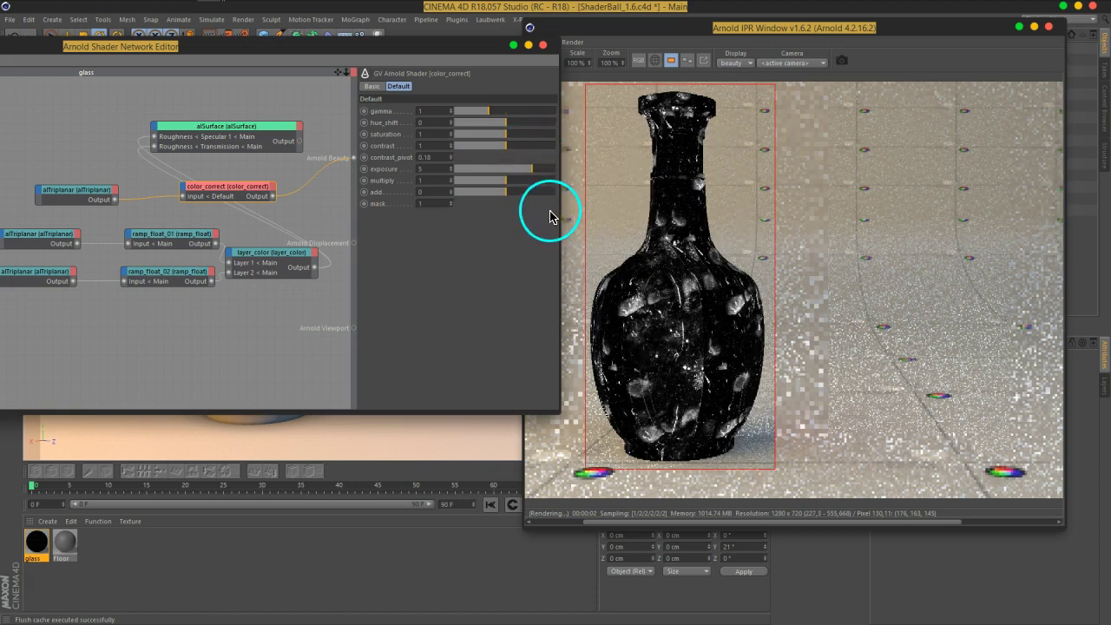
left_click(87, 194)
mouse_move(474, 217)
left_mouse_down()
mouse_move(503, 202)
mouse_move(527, 209)
left_mouse_up()
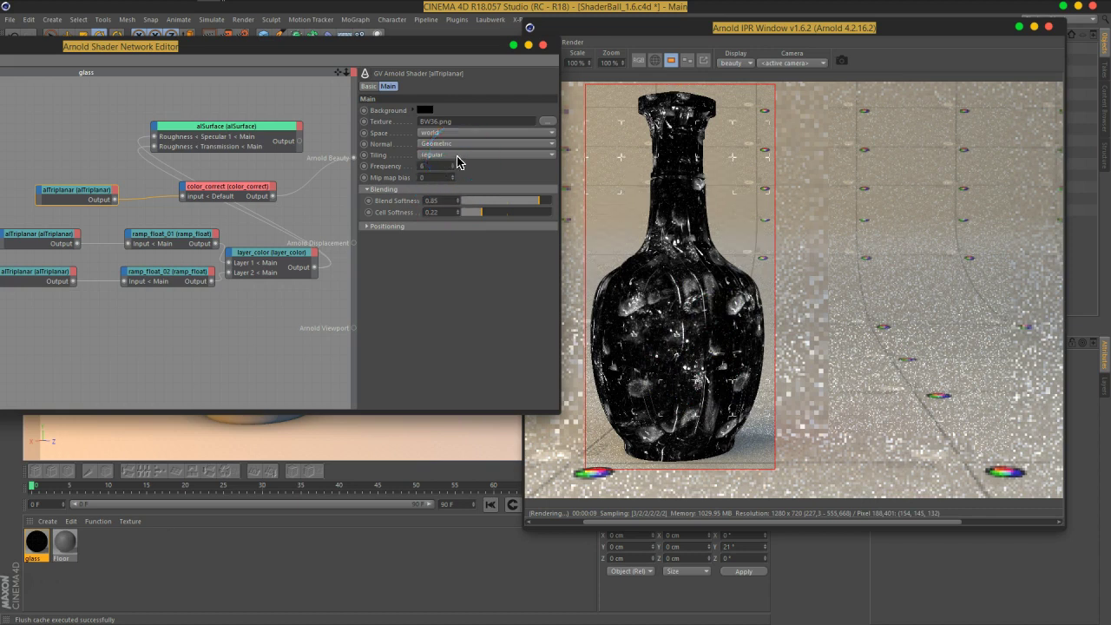
Tweak color_correct contrast and multiply, settling the exposure at 4.89
left_click(246, 191)
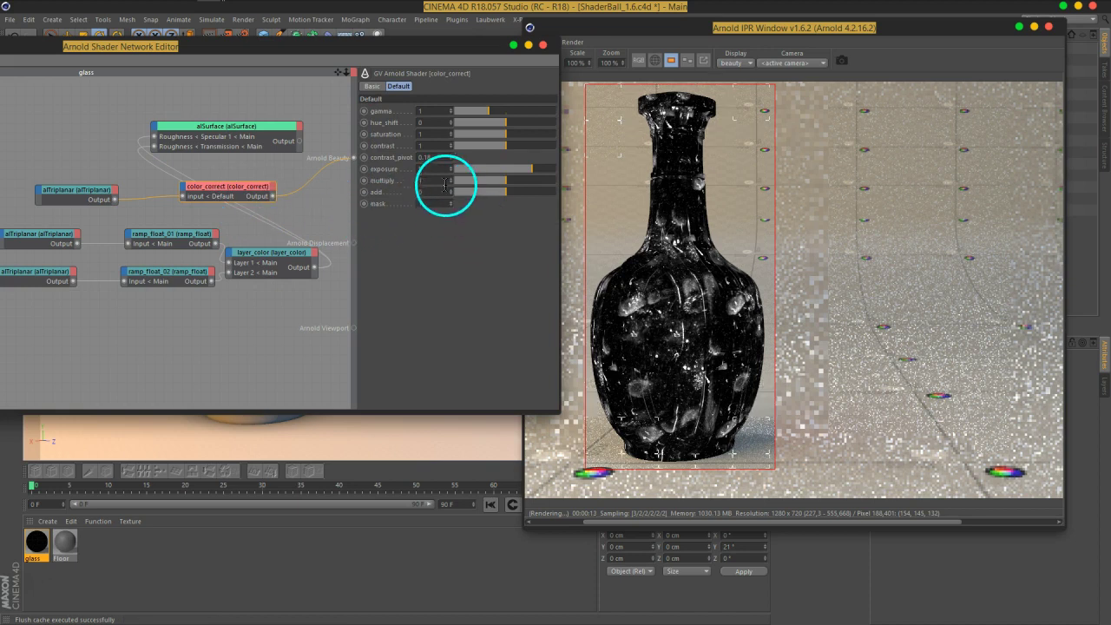
left_click_drag(508, 155, 453, 149)
mouse_move(505, 180)
left_mouse_down()
mouse_move(540, 187)
mouse_move(523, 190)
left_mouse_up()
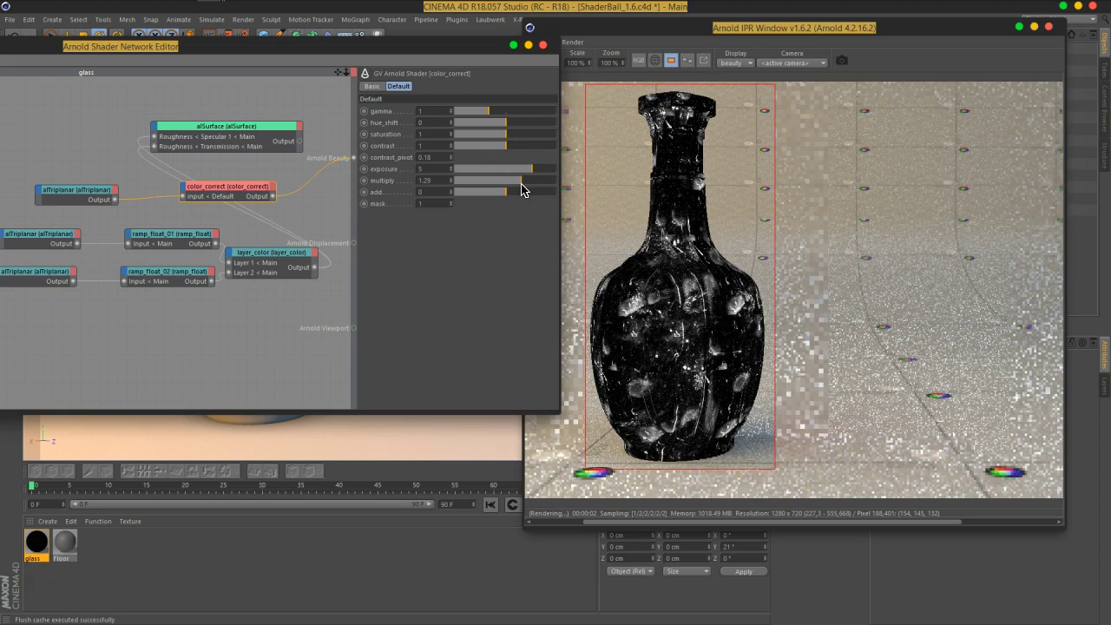
left_click_drag(531, 178, 511, 189)
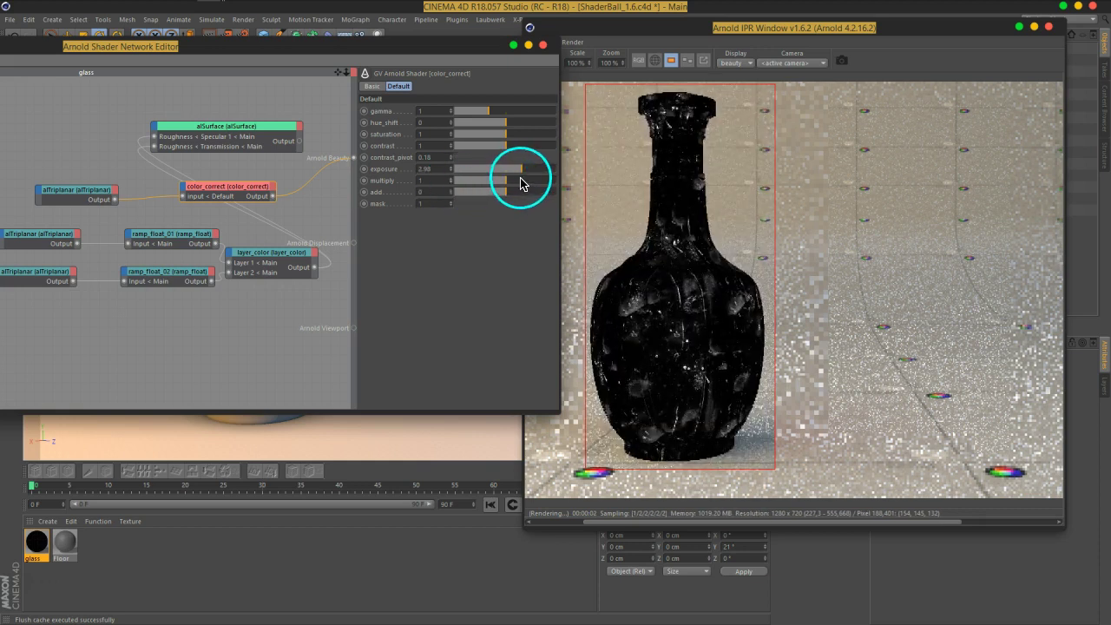
left_click_drag(521, 171, 531, 171)
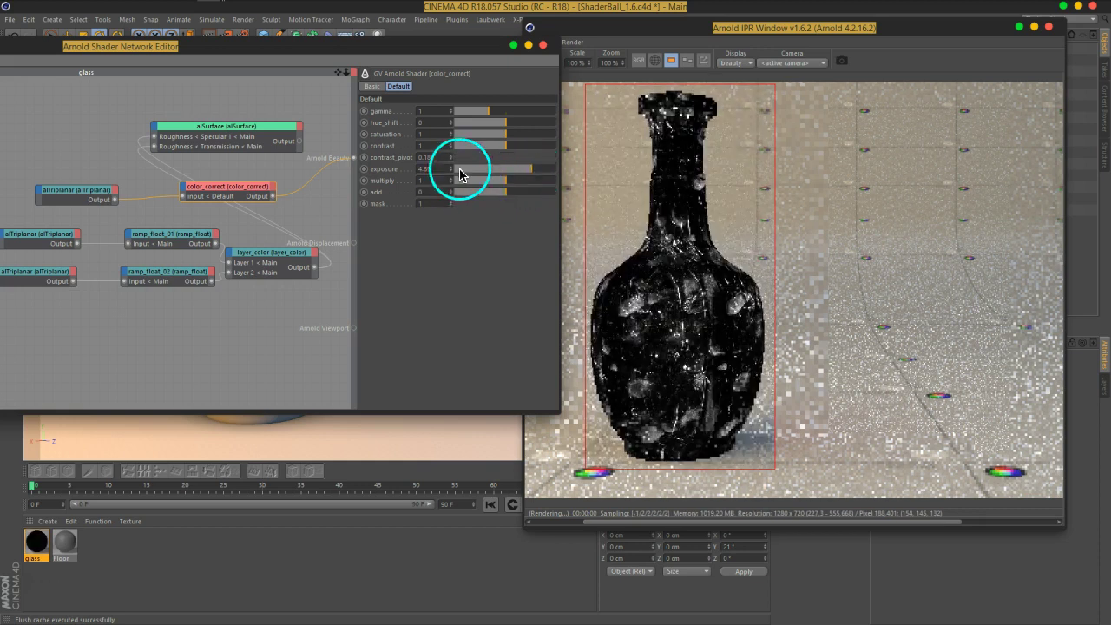
left_click_drag(297, 50, 625, 115)
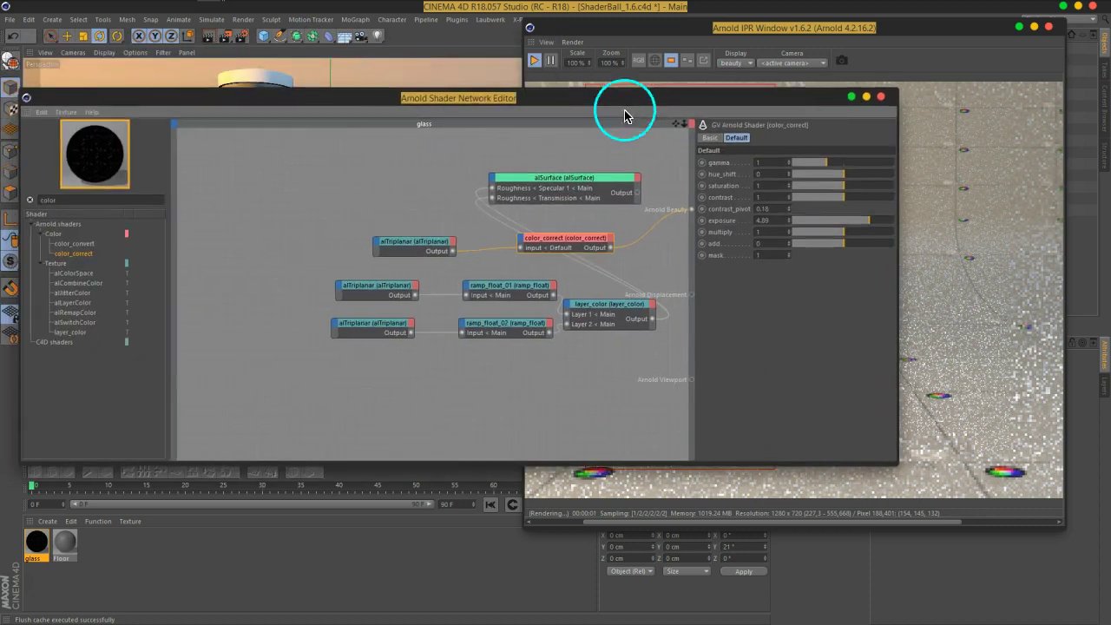
Insert a ramp_float node between color_correct and the output
type("ramp")
left_click_drag(74, 252, 398, 269)
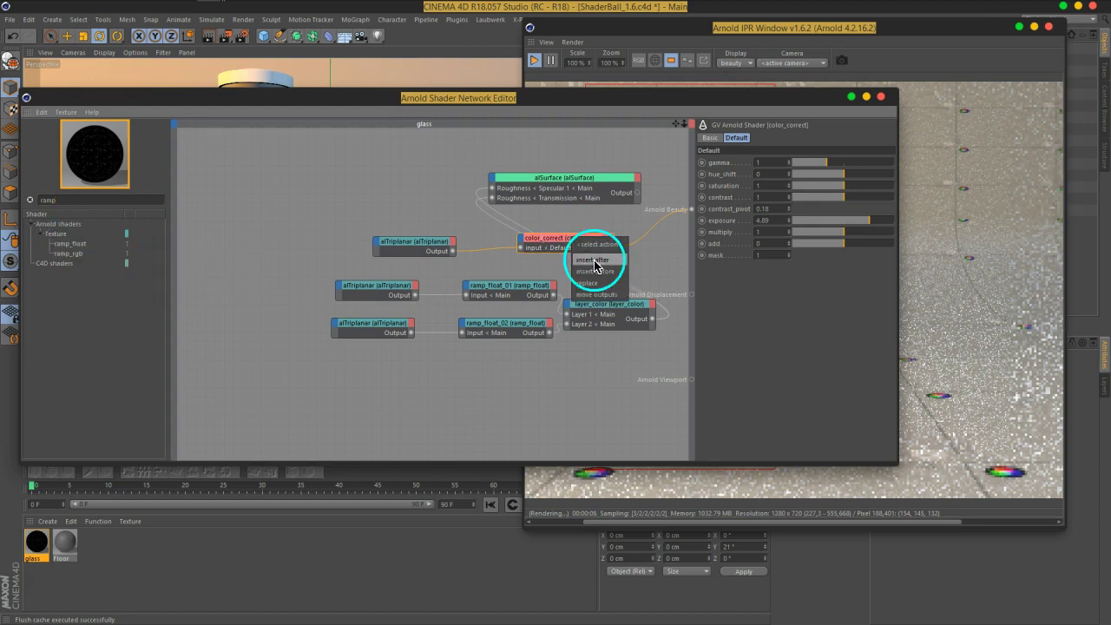
left_click(597, 260)
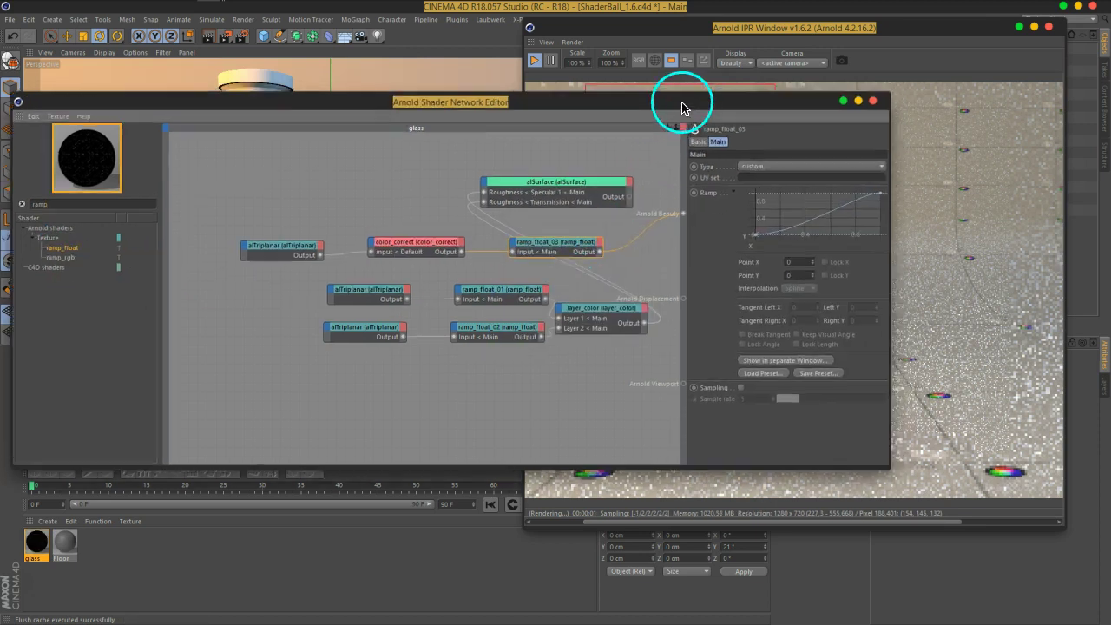
left_click_drag(690, 99, 351, 112)
Reset the ramp curve to linear and move its top point to Y 1 at X 0.704
right_click(443, 214)
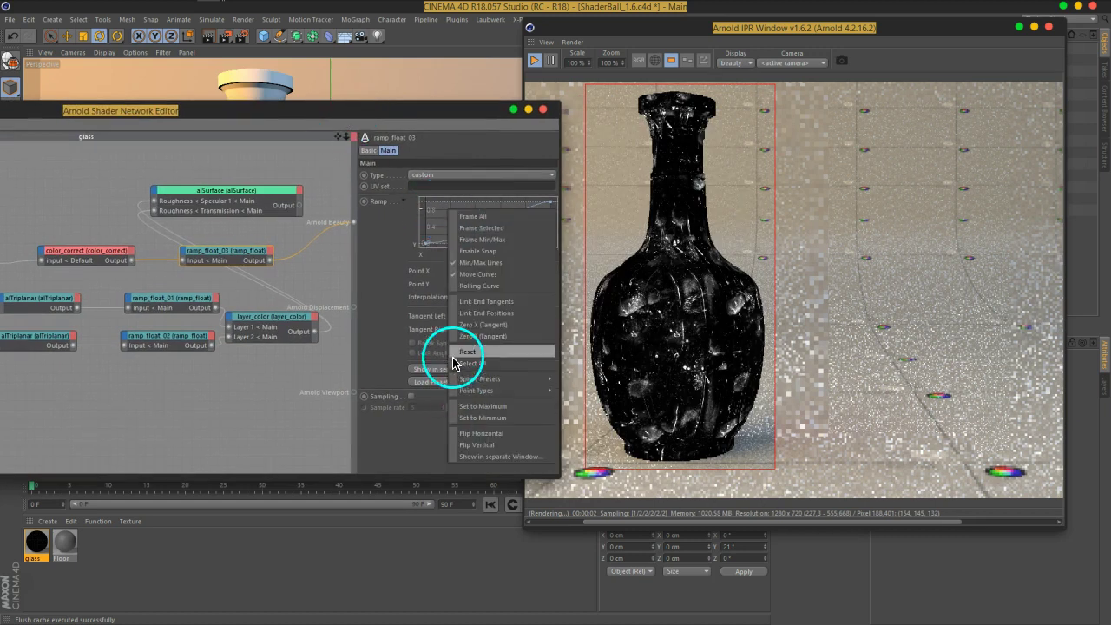
left_click(452, 354)
mouse_move(522, 226)
left_mouse_down()
mouse_move(513, 205)
mouse_move(446, 205)
left_mouse_up()
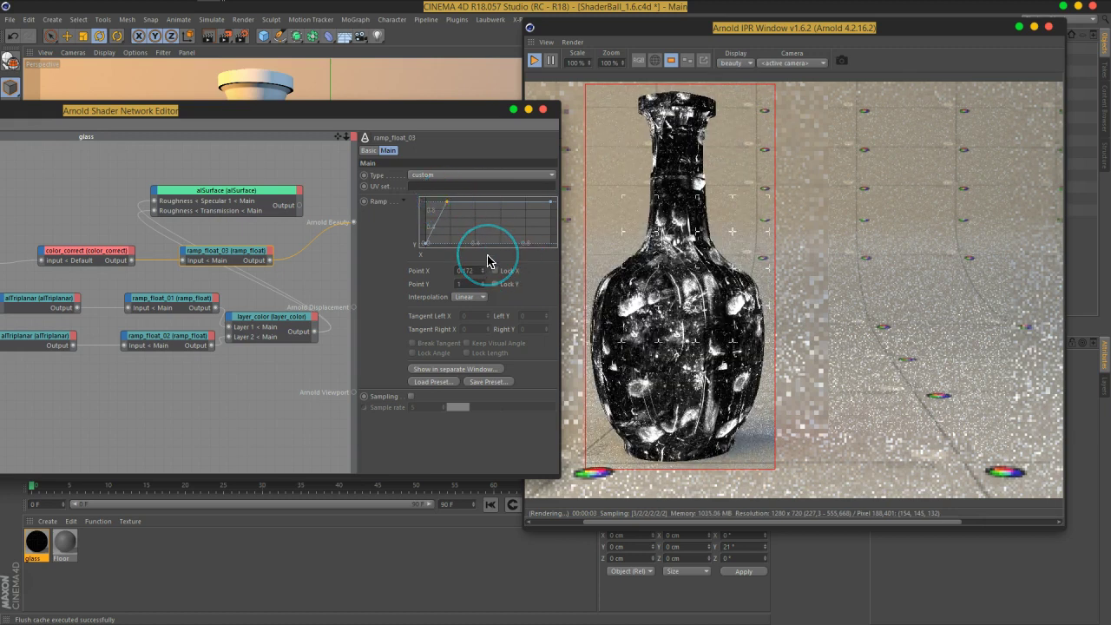
left_click_drag(223, 114, 396, 116)
left_click(147, 249)
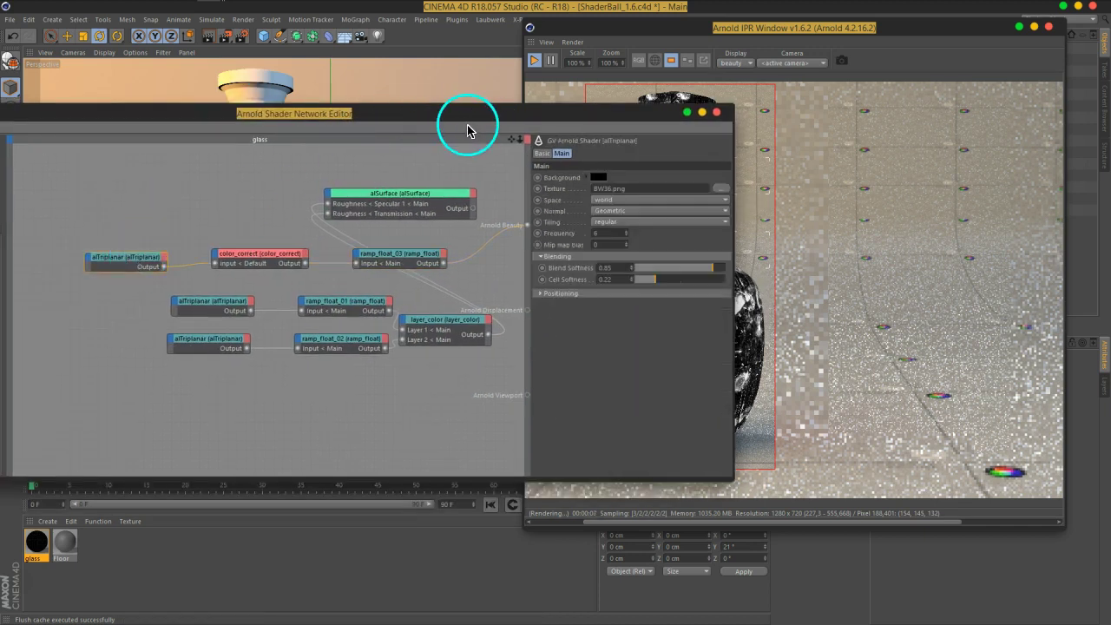
Try alTriplanar frequencies 2 and 3 and lower Blend Softness to 0.08
left_click_drag(471, 117, 299, 112)
left_click(433, 228)
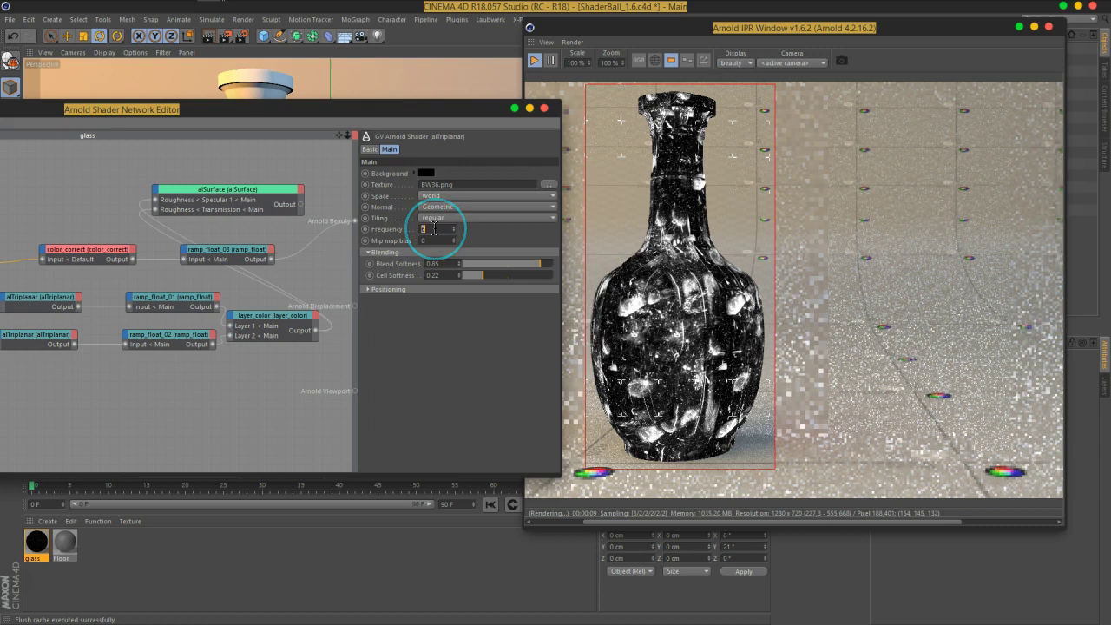
type("2")
key("Return")
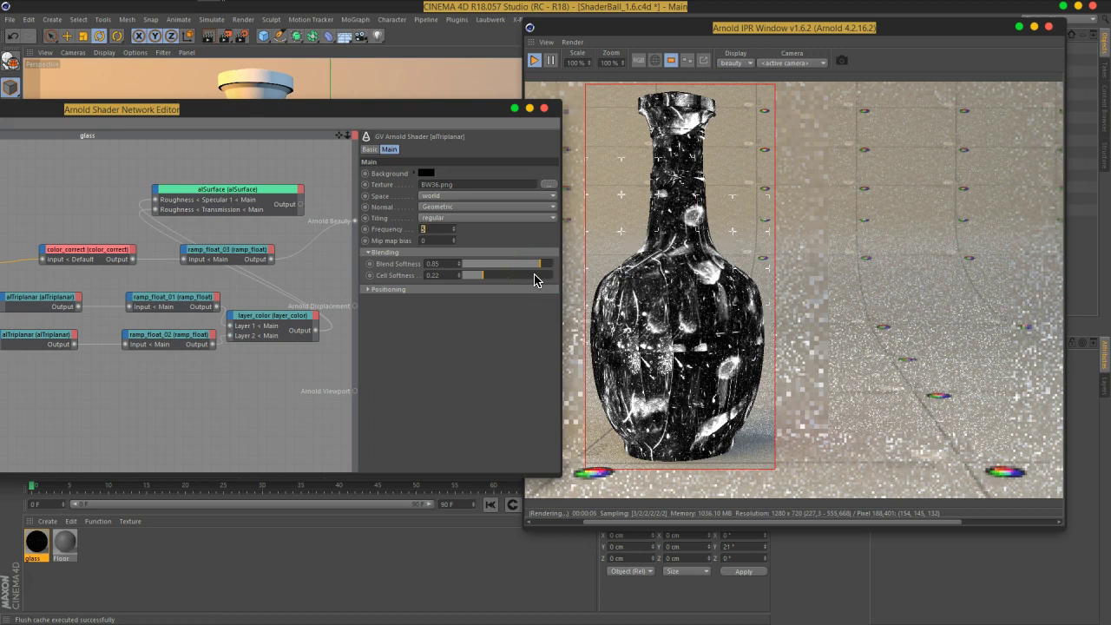
type("3")
key("Return")
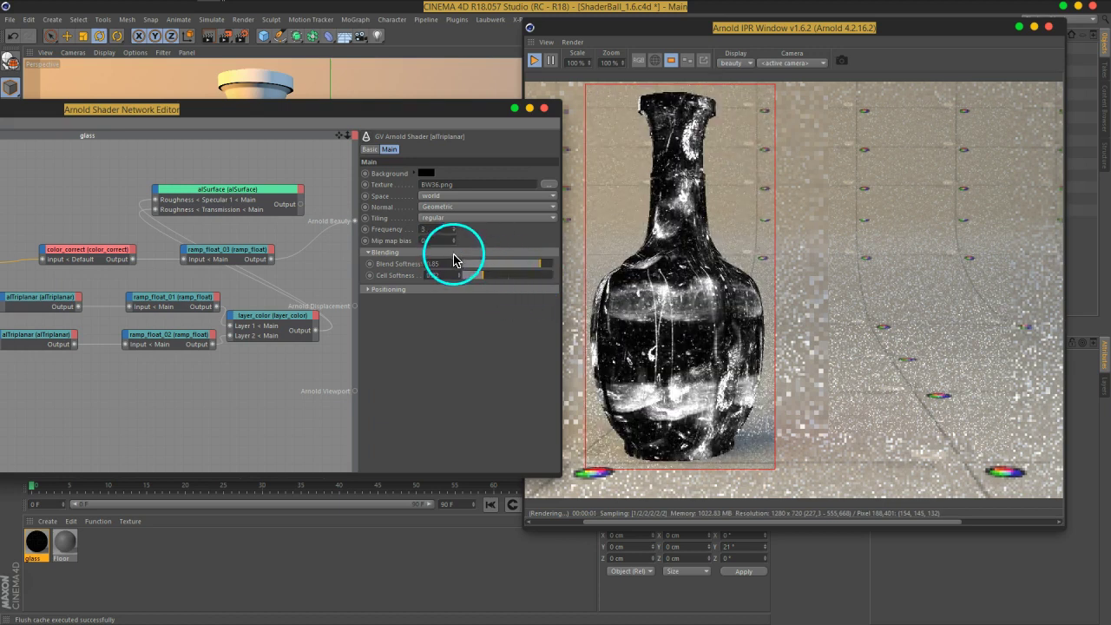
left_click_drag(536, 271, 468, 270)
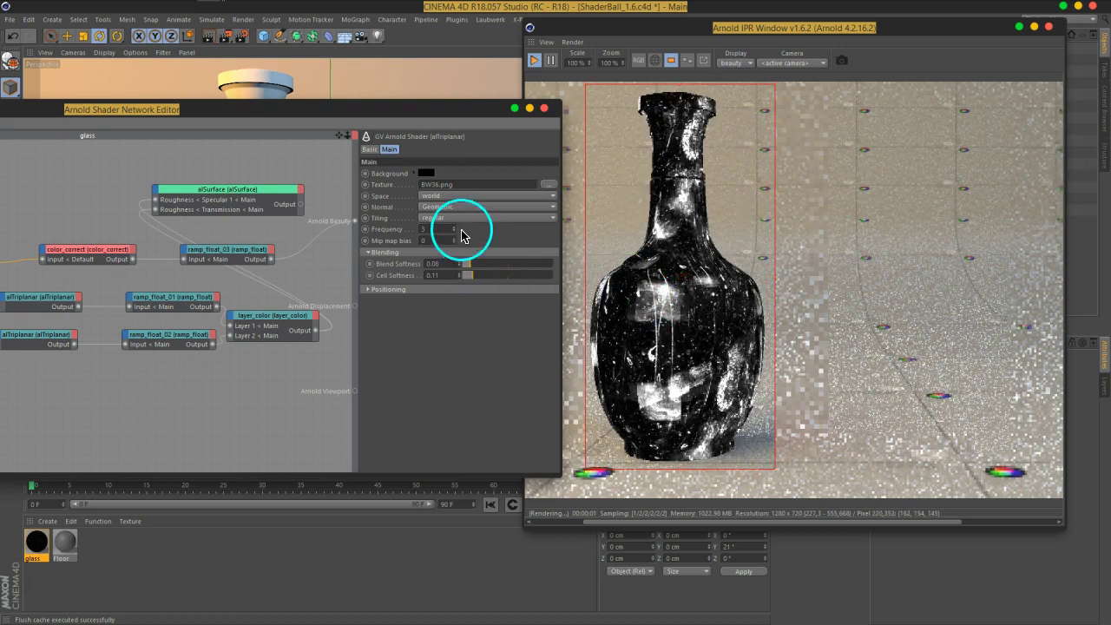
Test cellnoise tiling and object space, keeping regular tiling, world space and frequency 4
left_click(460, 240)
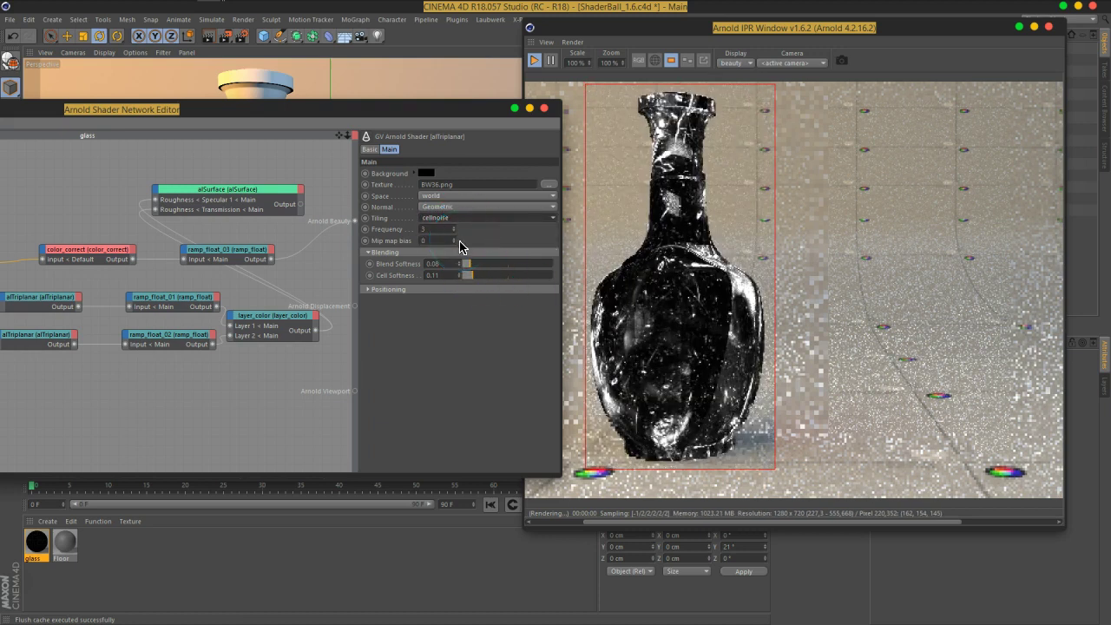
left_click(463, 220)
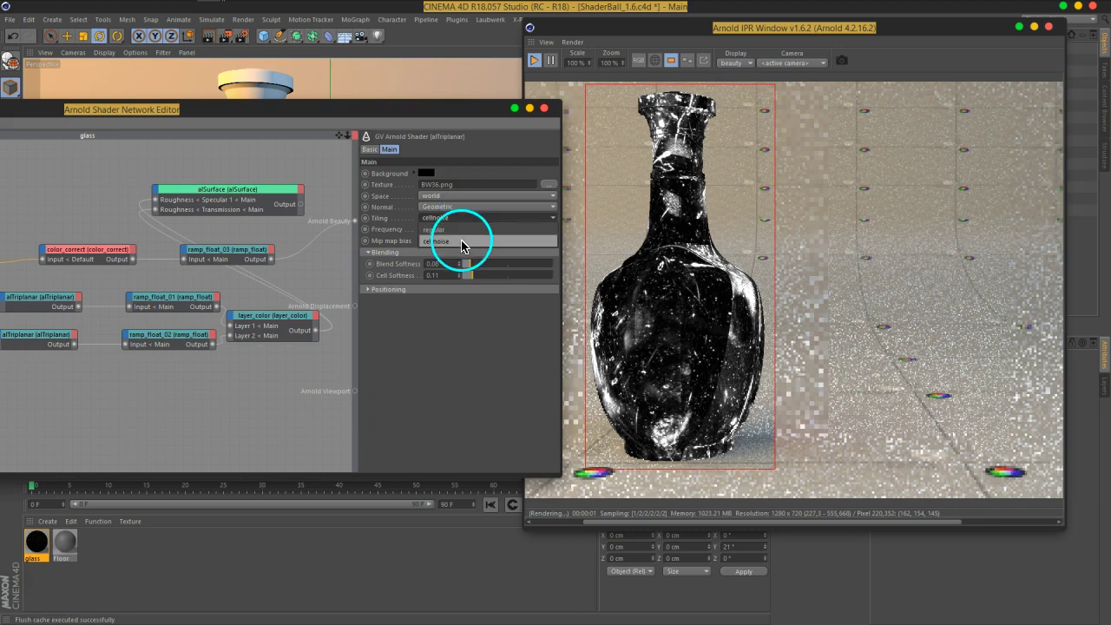
left_click(453, 252)
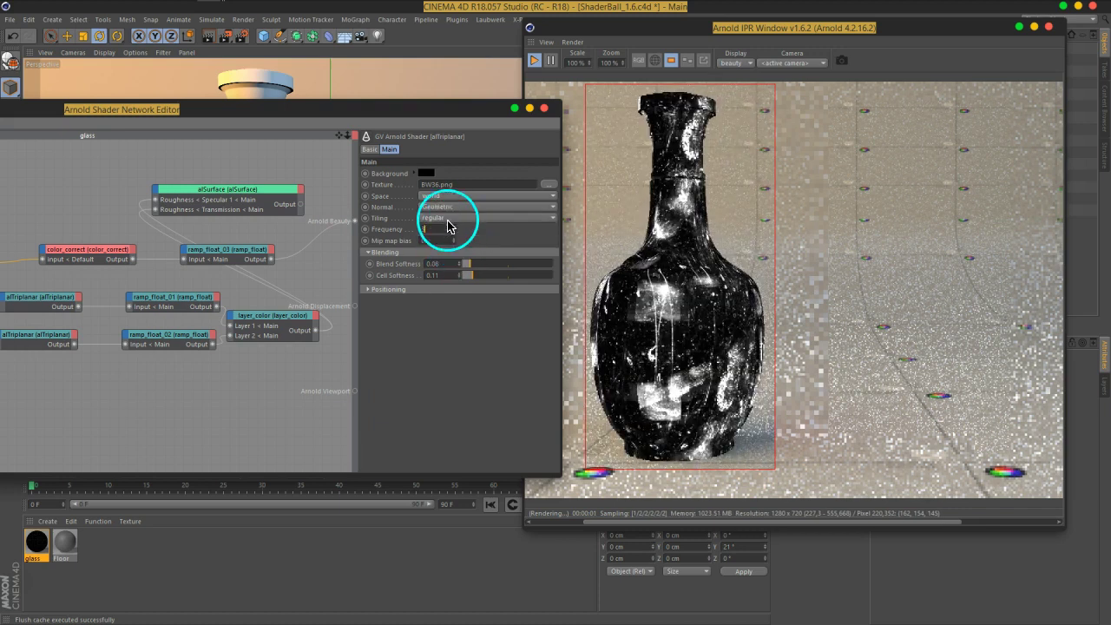
left_click(450, 198)
left_click(448, 218)
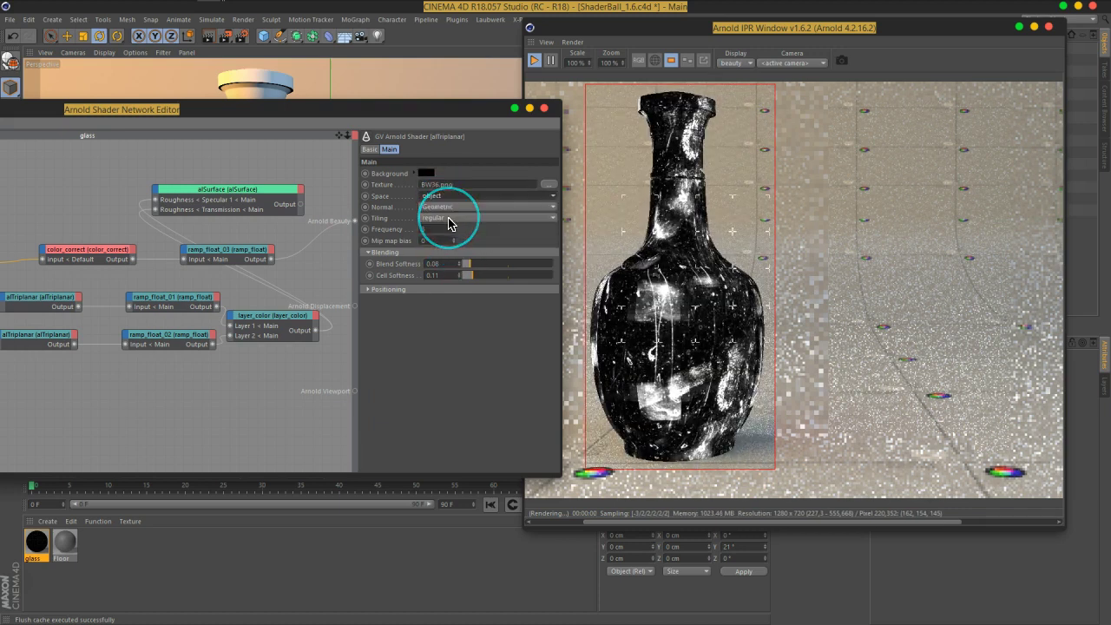
left_click(446, 198)
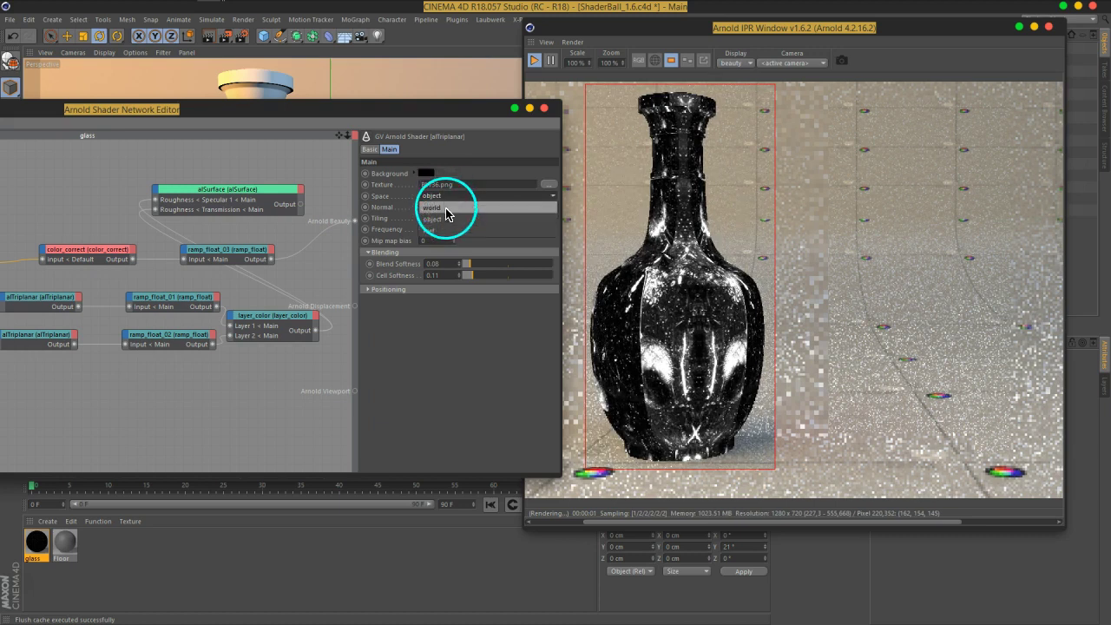
left_click(453, 208)
left_click(453, 226)
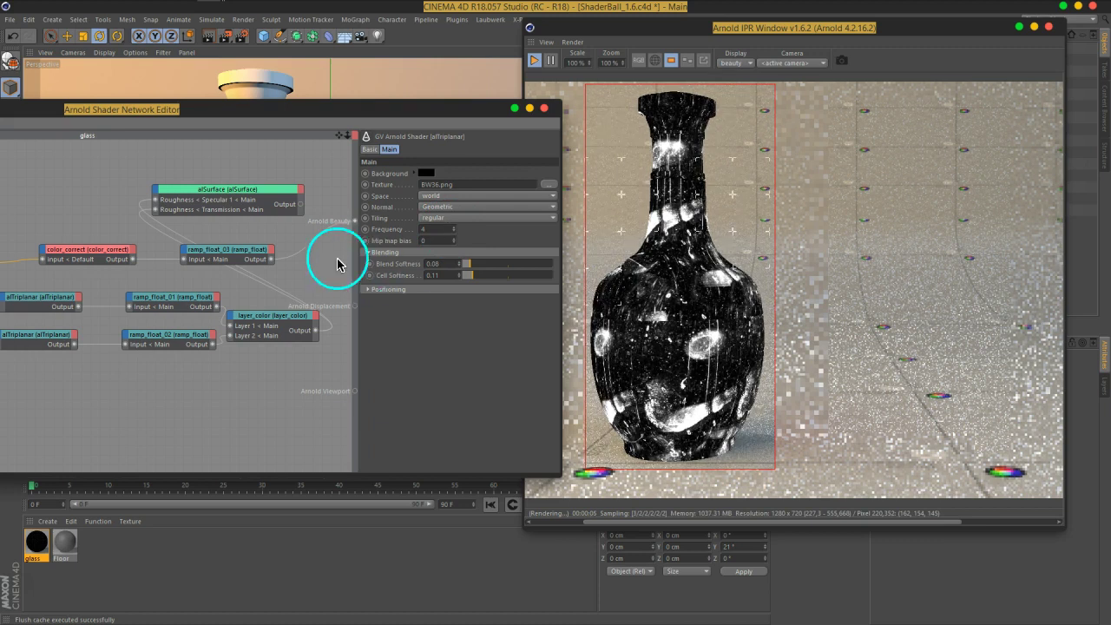
Add ramp_float_03 to layer_color as a fully opaque Layer 3 blended with Lighten
left_click_drag(382, 117, 412, 114)
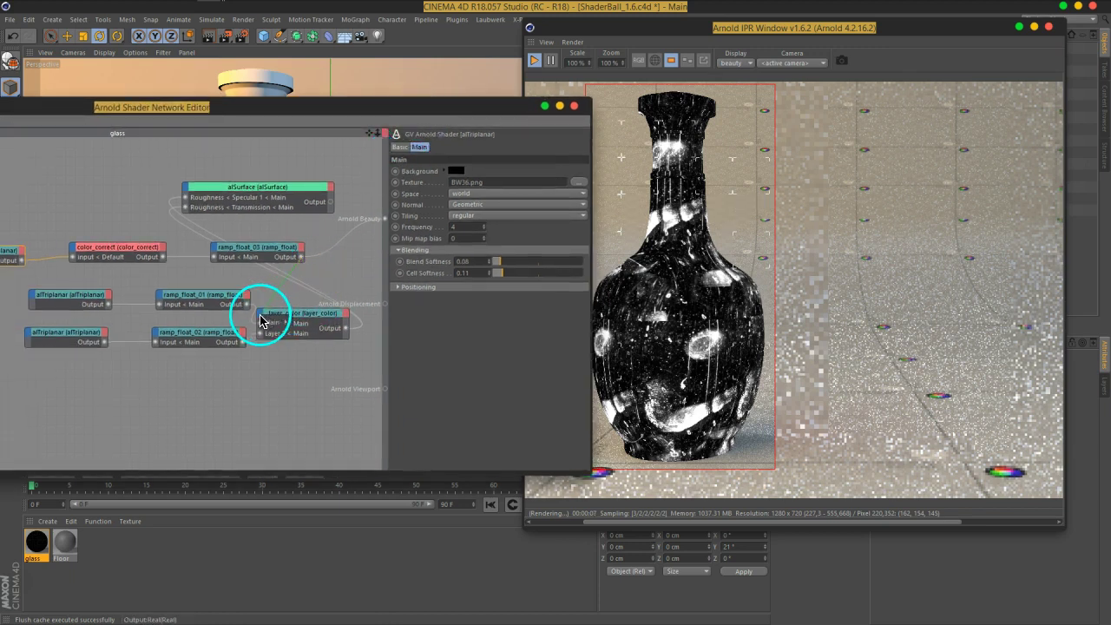
left_click_drag(260, 320, 322, 434)
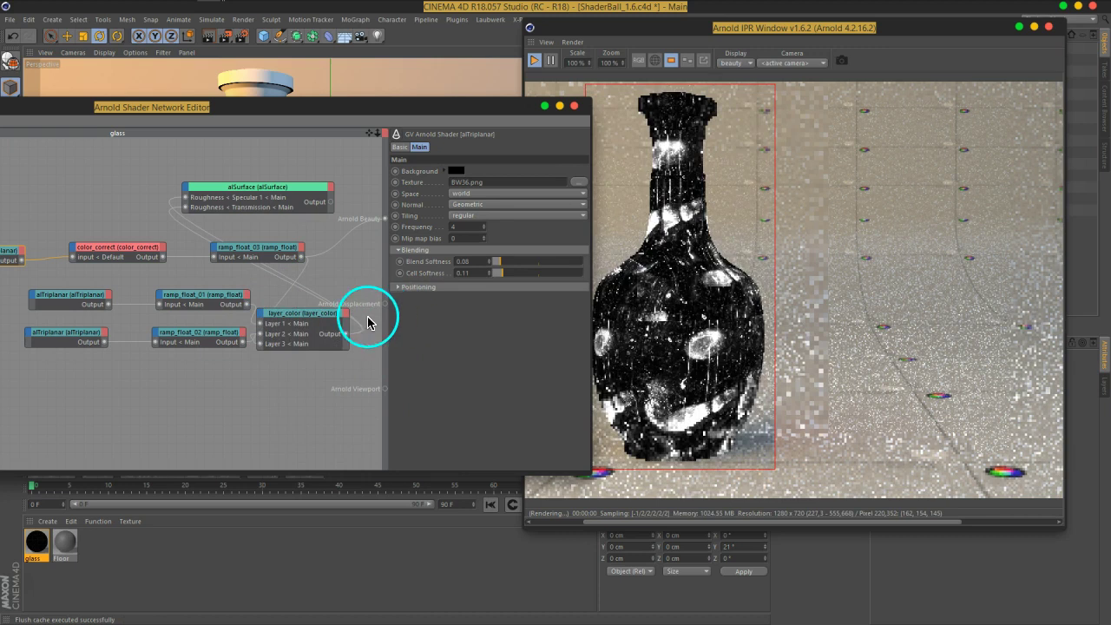
left_click(305, 314)
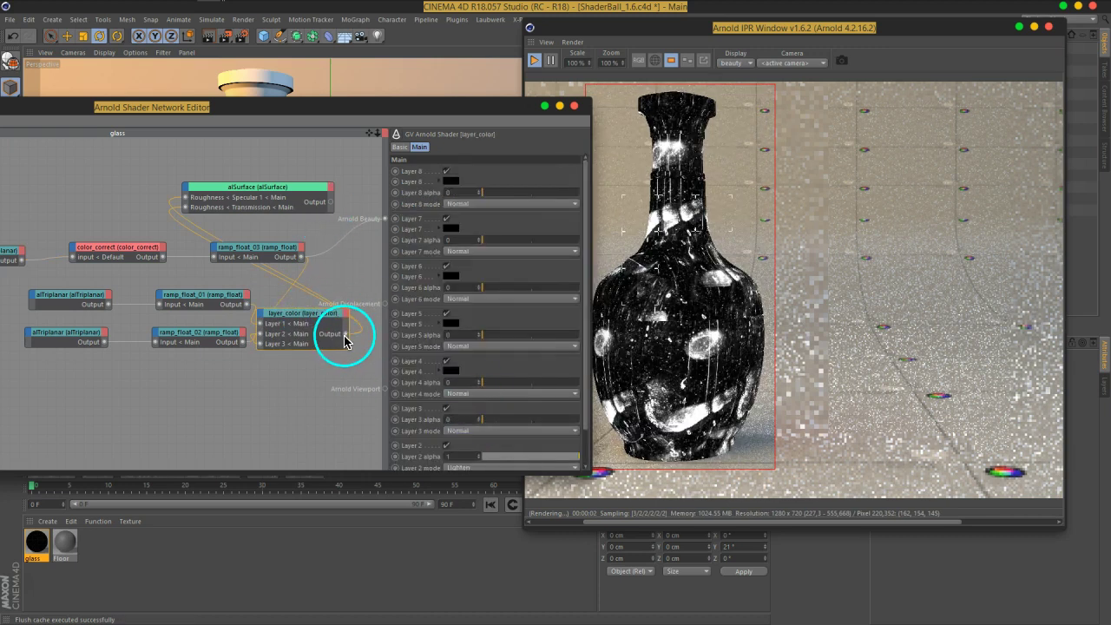
left_click_drag(384, 224, 384, 220)
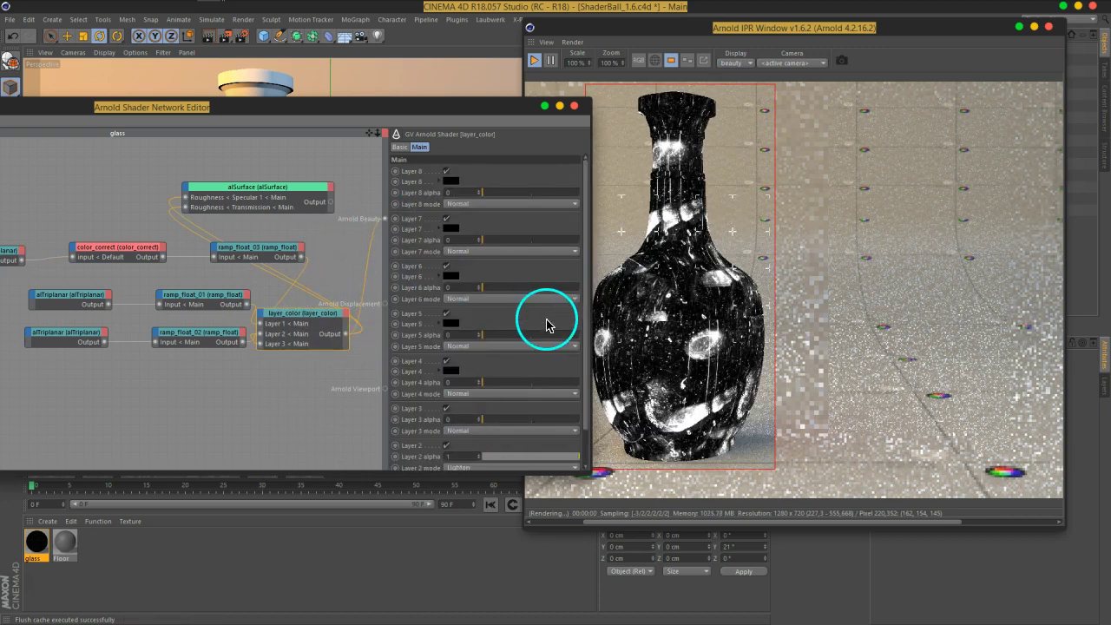
scroll(545, 295, "down", 2)
left_click_drag(480, 380, 681, 386)
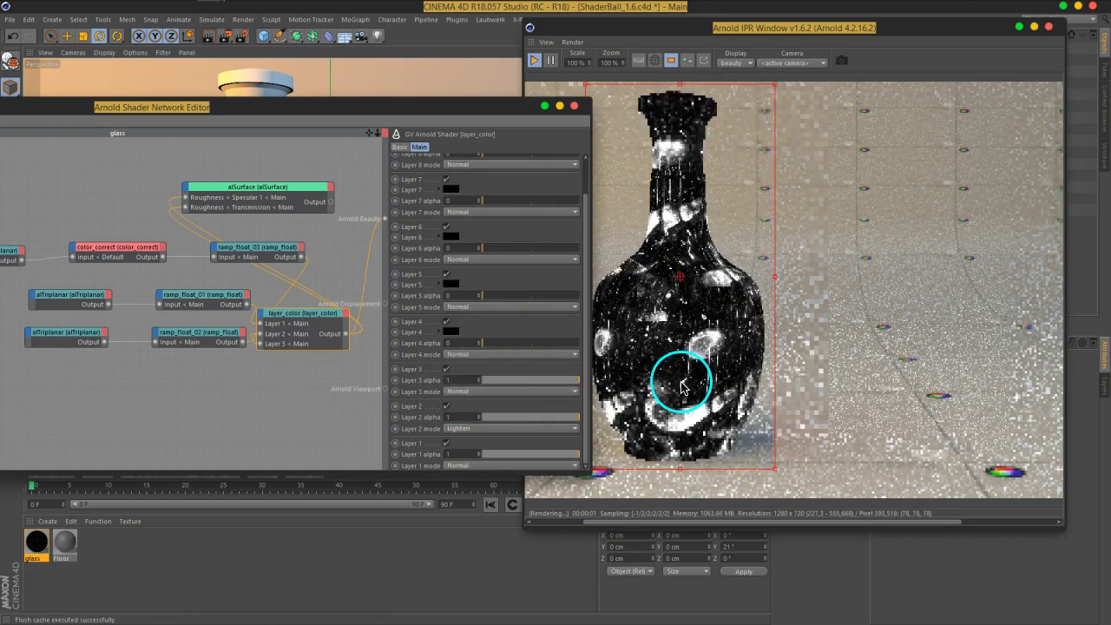
left_click(494, 392)
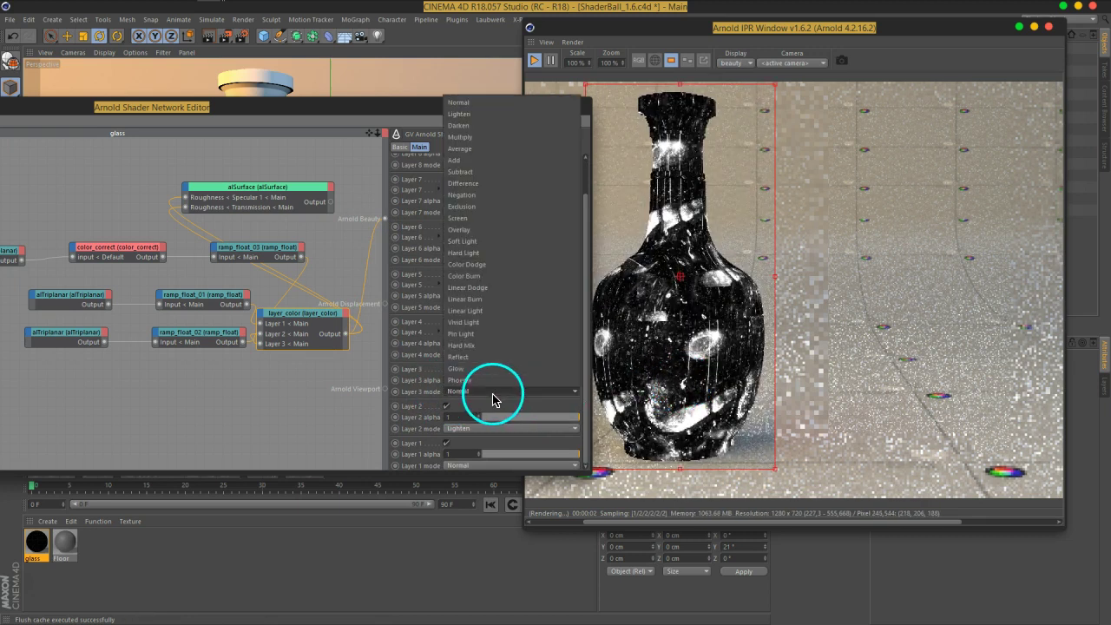
left_click(459, 114)
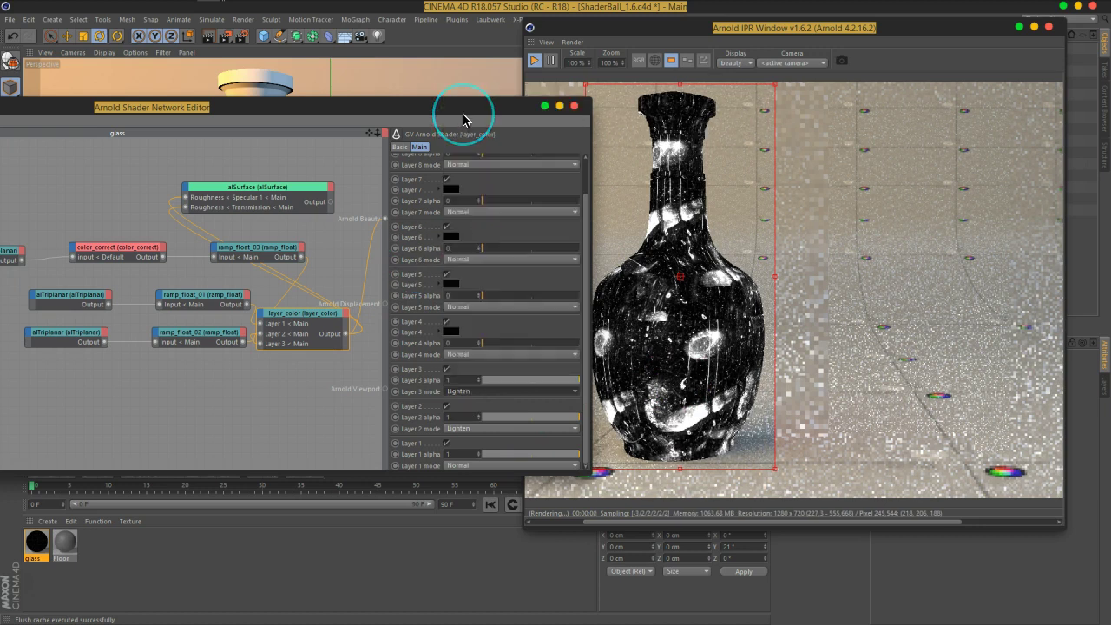
left_click_drag(483, 108, 385, 102)
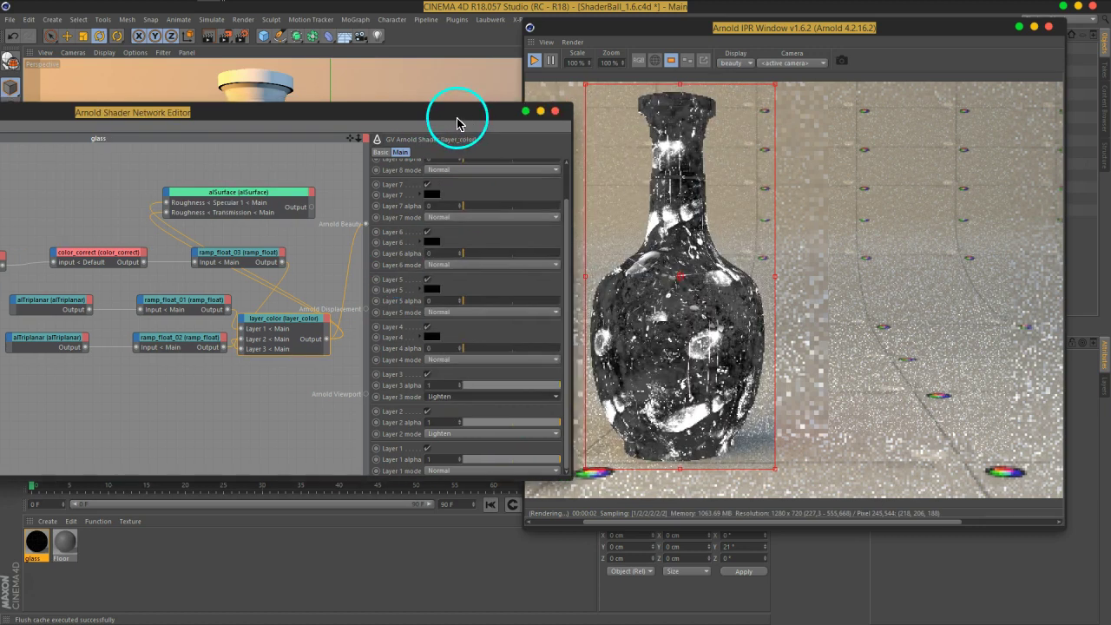
Stop and restart the Arnold interactive render of the bottle
left_click(536, 62)
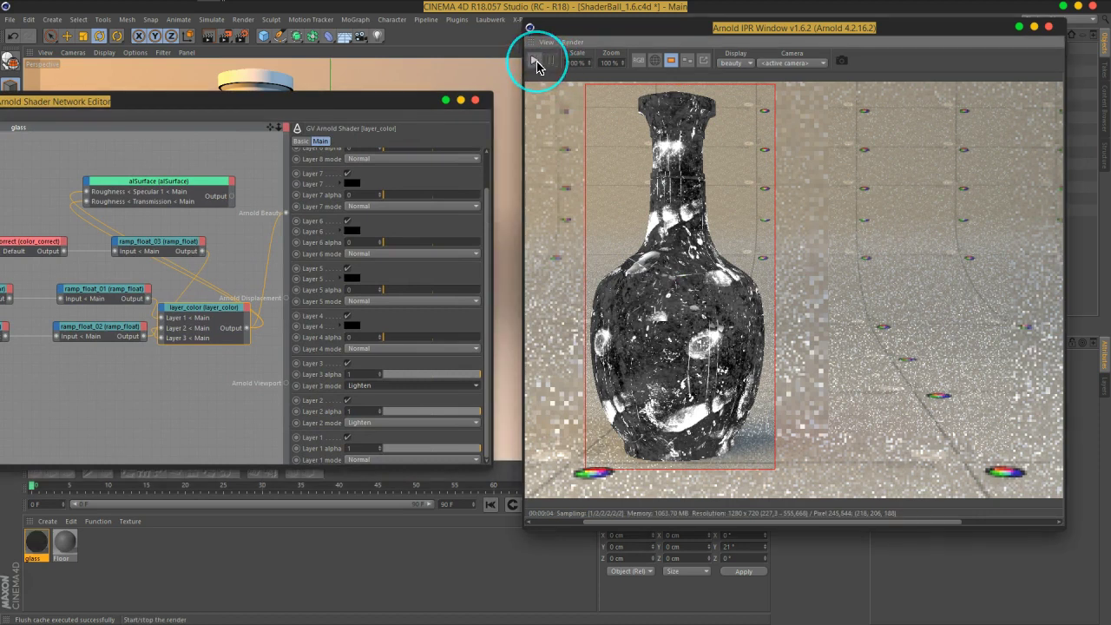
left_click(538, 102)
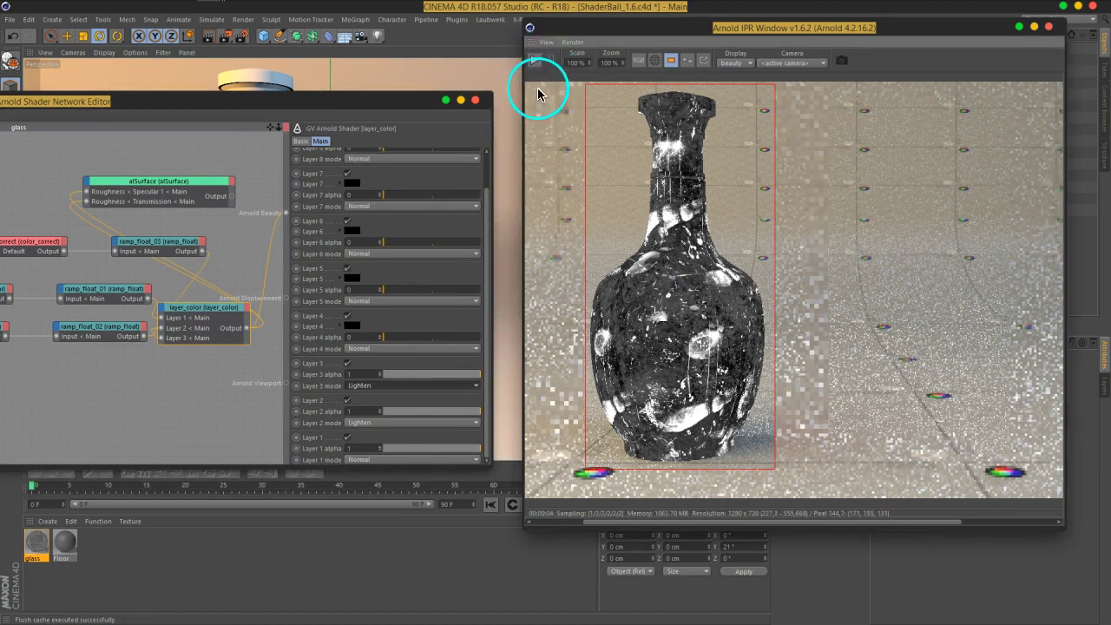
left_click(535, 62)
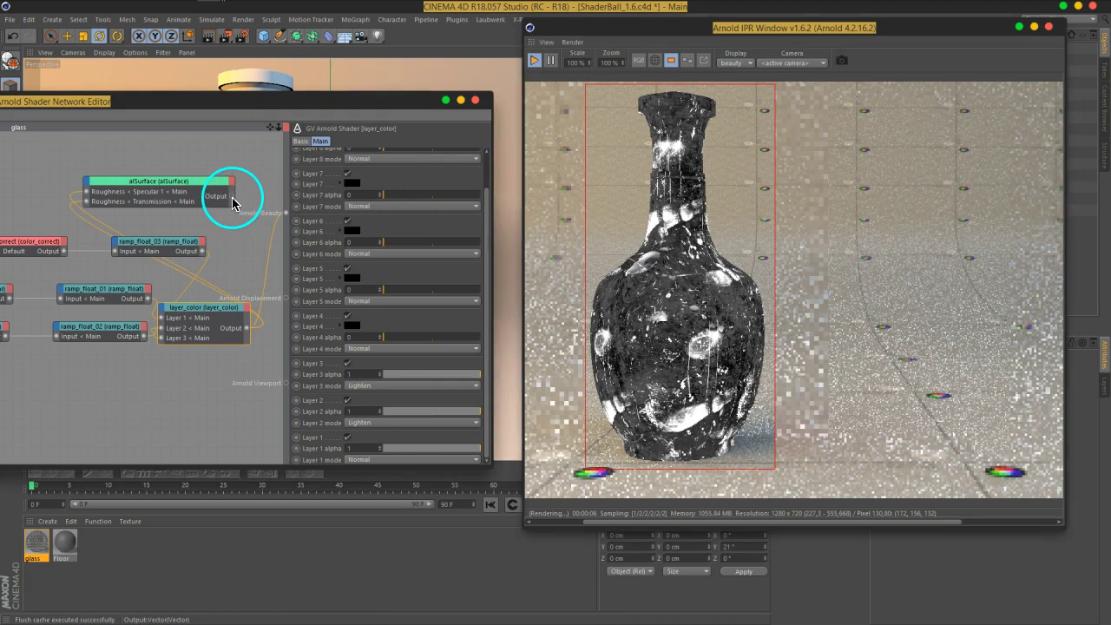
Reconnect alSurface to Arnold Beauty, then nudge and select the layer_color node
left_click_drag(285, 216, 281, 214)
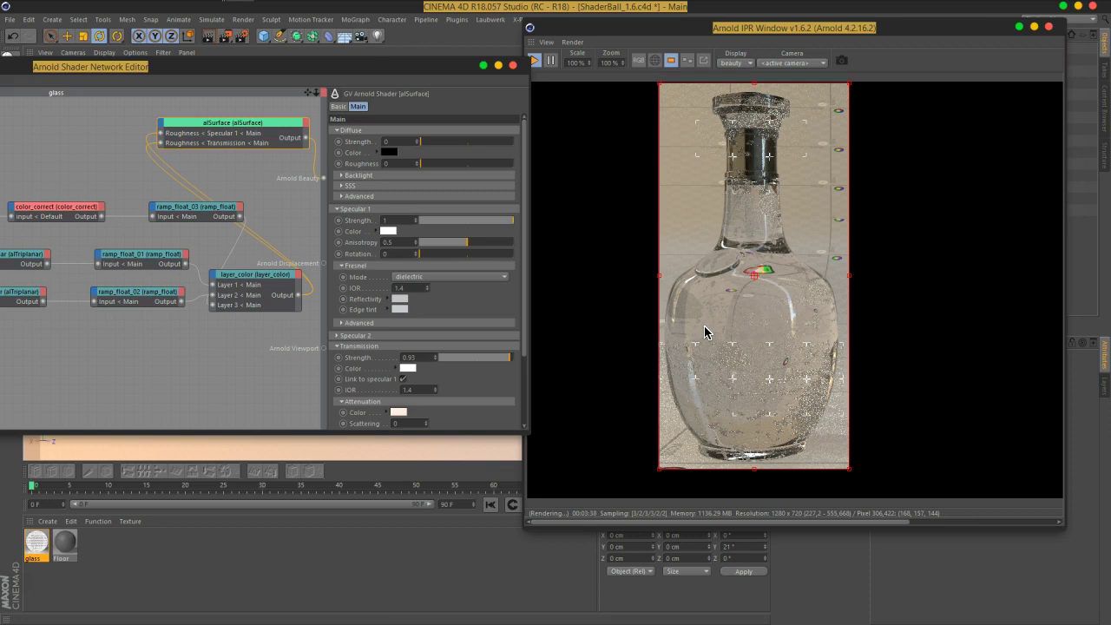
left_click_drag(704, 327, 708, 365)
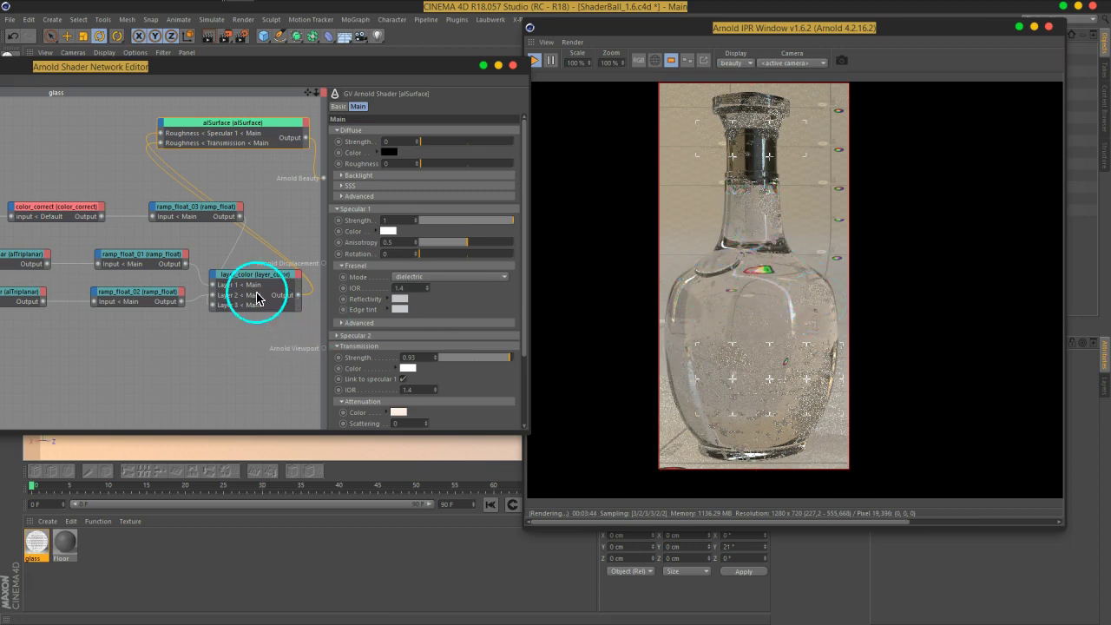
left_click_drag(259, 280, 262, 285)
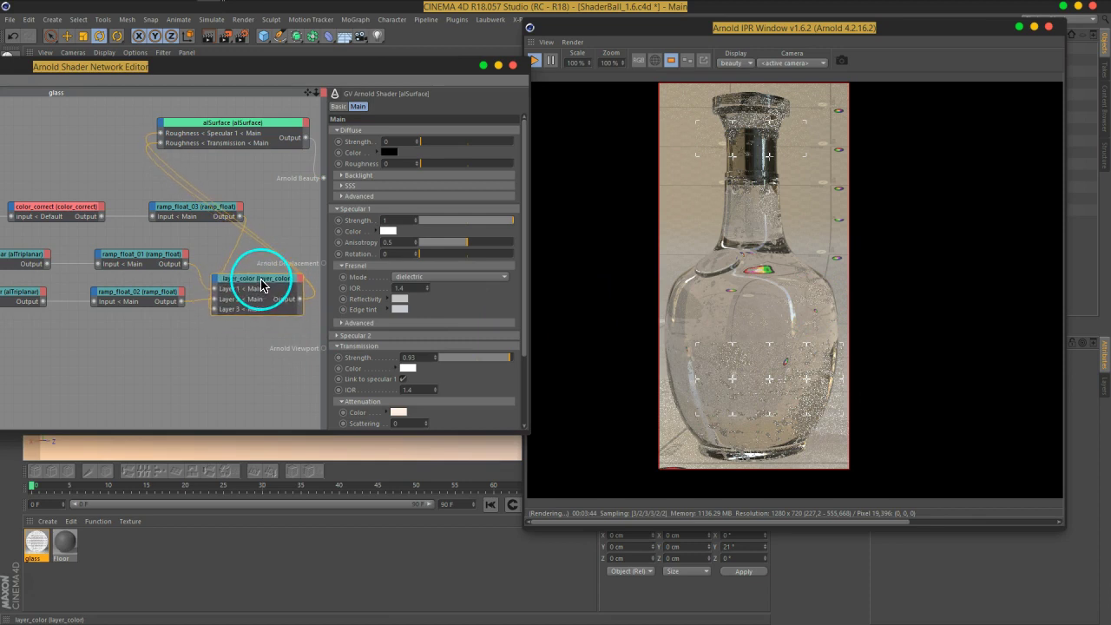
left_click(261, 285)
Connect layer_color's output to alSurface's Main > Diffuse > Strength input
mouse_move(301, 305)
left_mouse_down()
mouse_move(310, 247)
mouse_move(180, 165)
mouse_move(264, 141)
left_mouse_up()
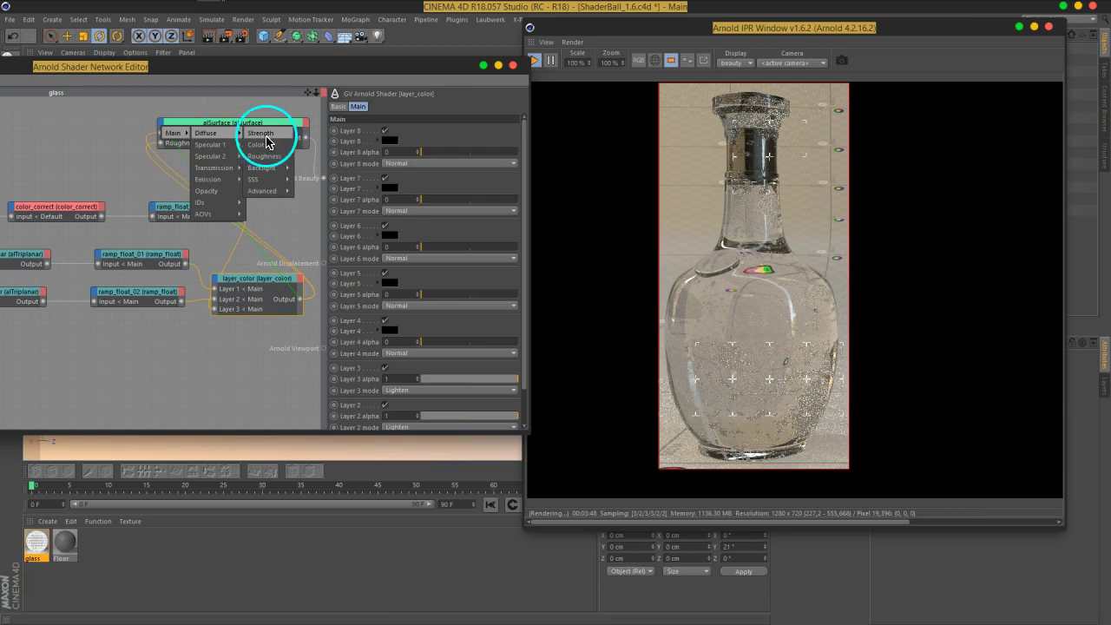
left_click(263, 140)
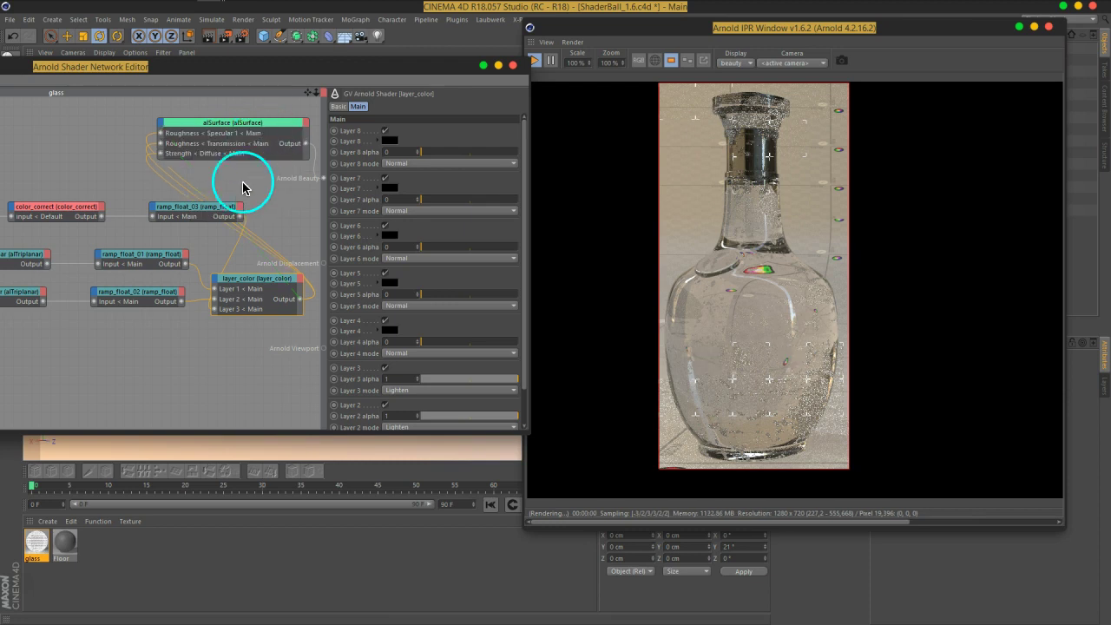
left_click(248, 122)
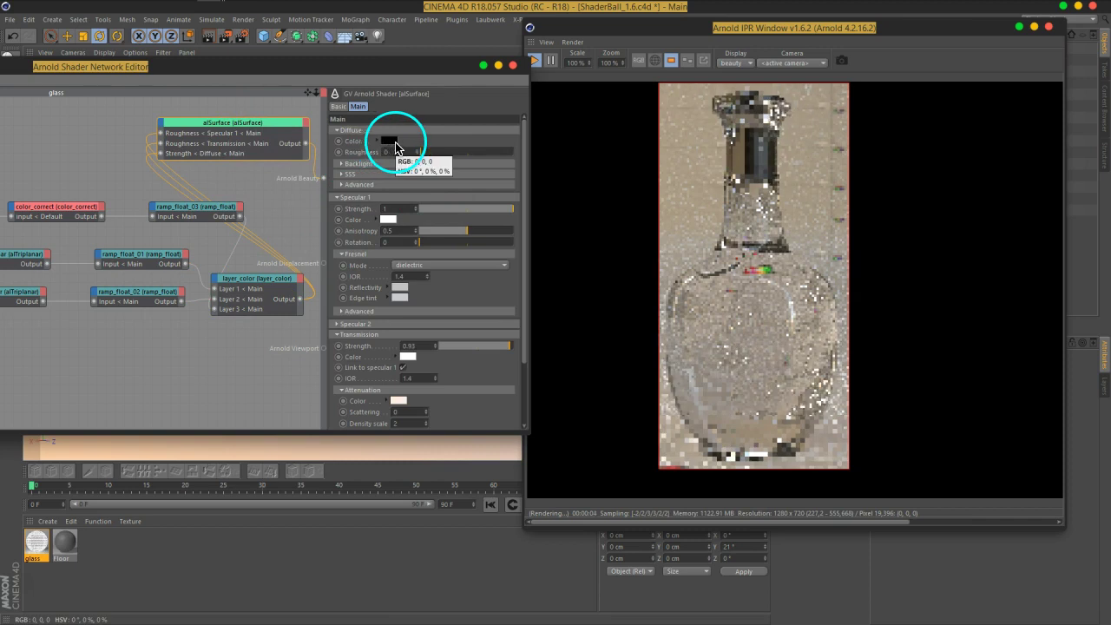
Open the Diffuse Color picker and browse its display modes, ending on the swatch palette
left_click(388, 143)
mouse_move(422, 24)
left_mouse_down()
mouse_move(447, 65)
mouse_move(470, 69)
left_mouse_up()
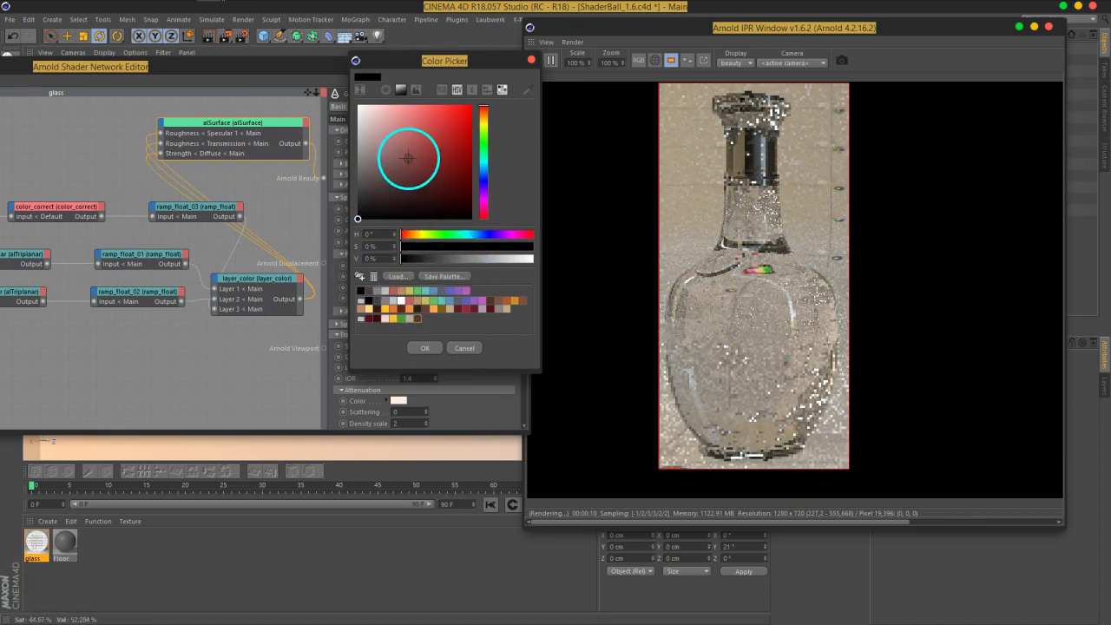
left_click(503, 94)
left_click(487, 90)
left_click(471, 90)
left_click(457, 90)
left_click(442, 91)
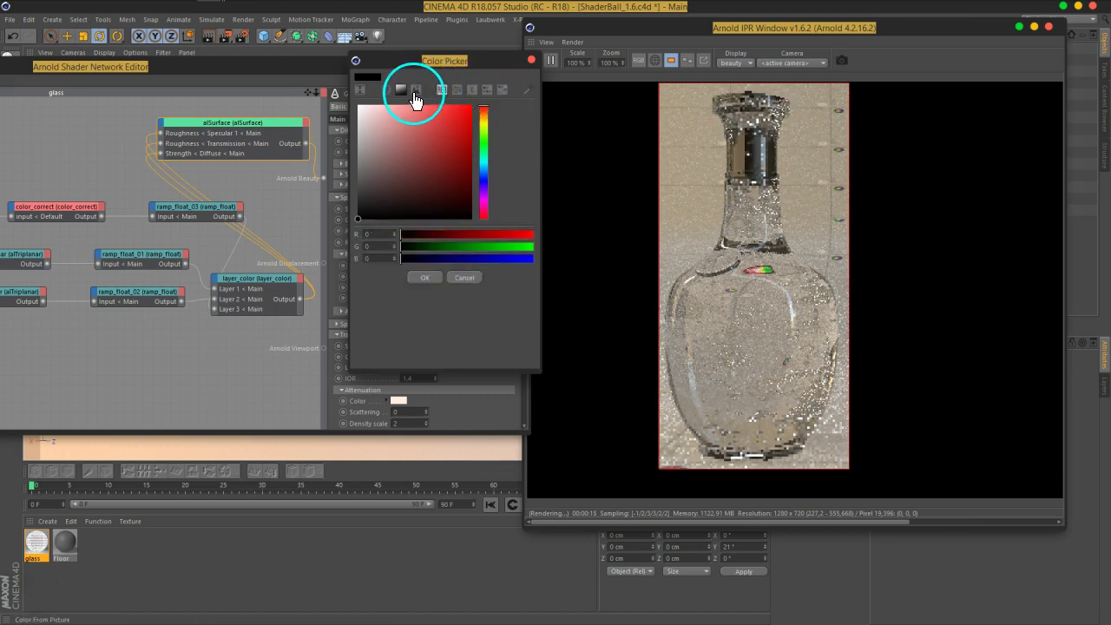
left_click(415, 95)
left_click(401, 97)
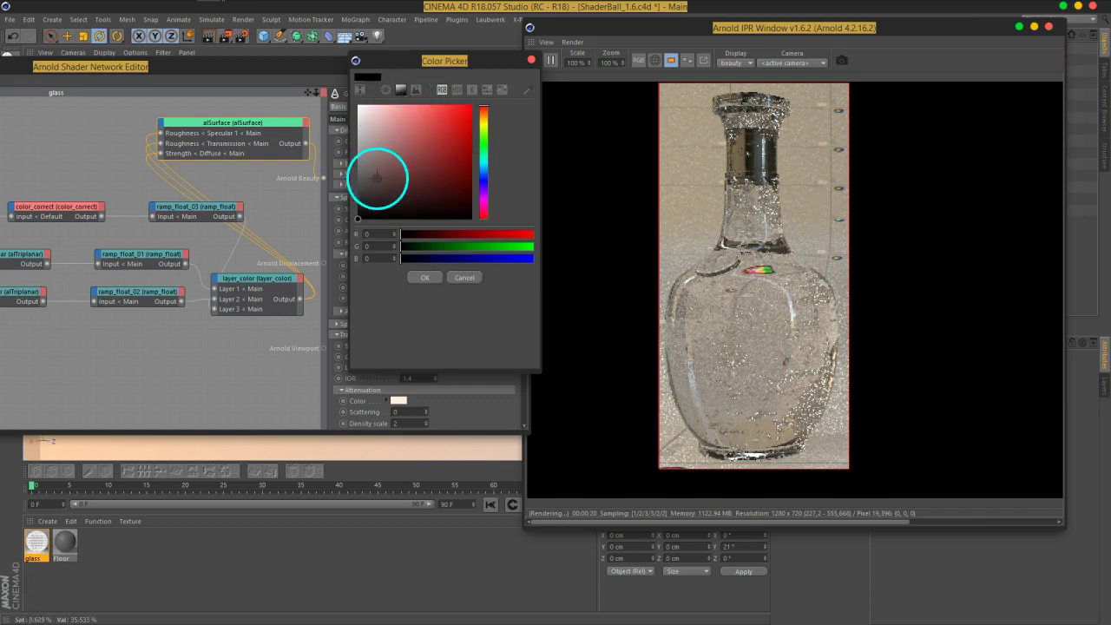
left_click(386, 92)
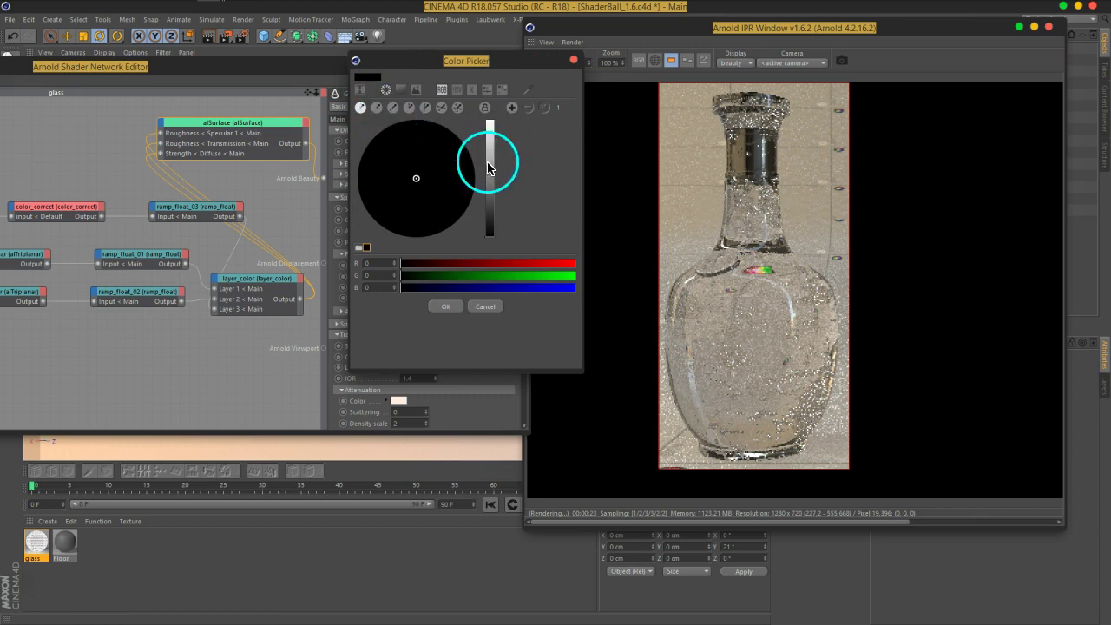
left_click(399, 91)
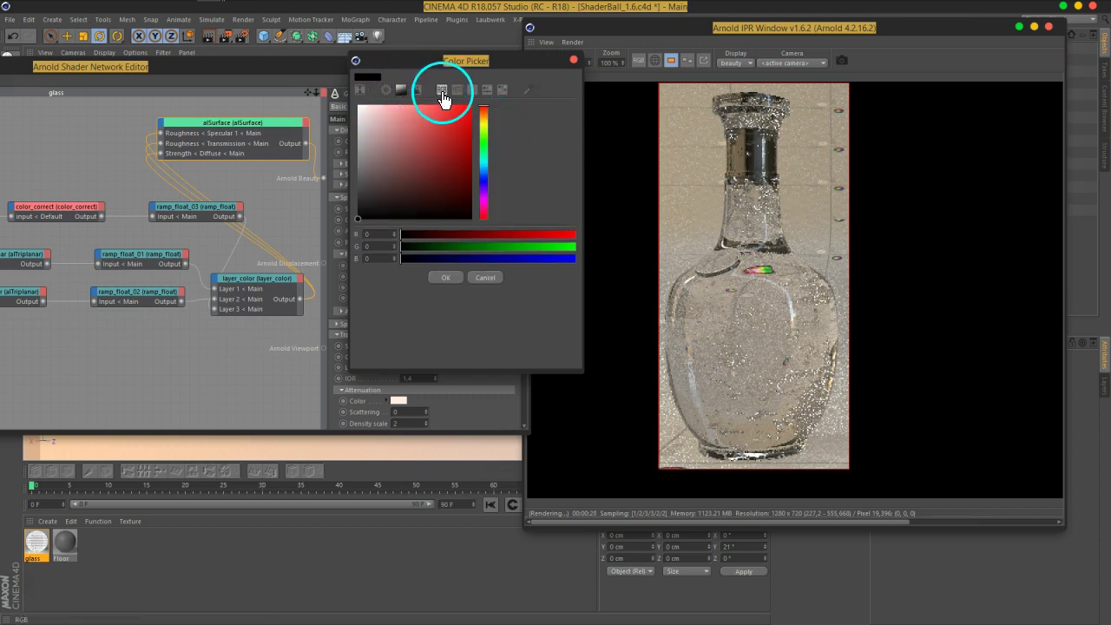
left_click(442, 92)
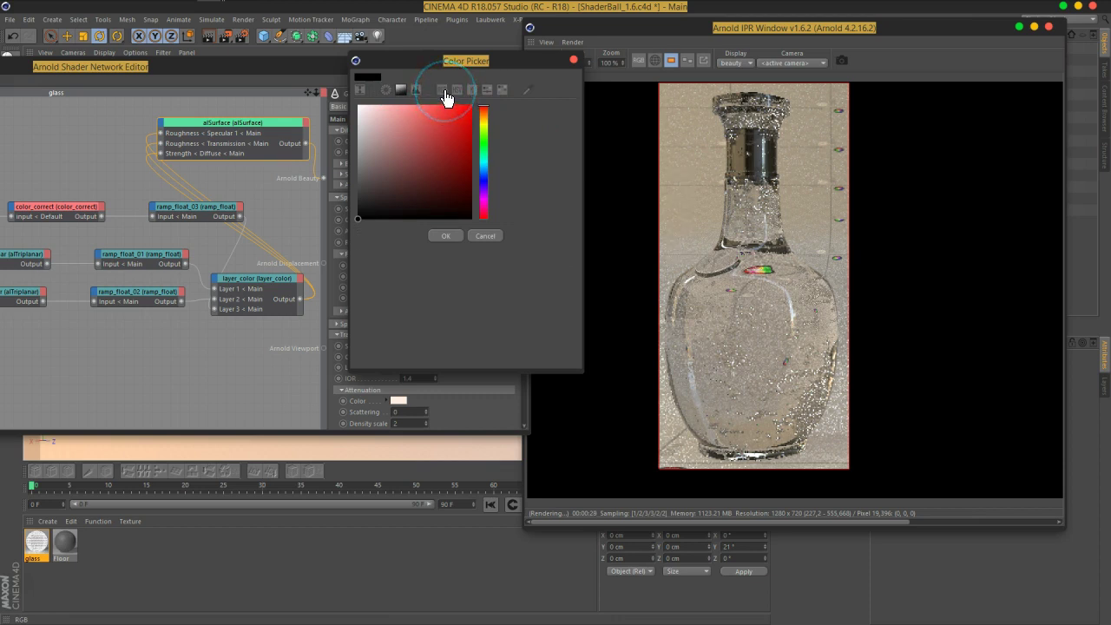
left_click(441, 92)
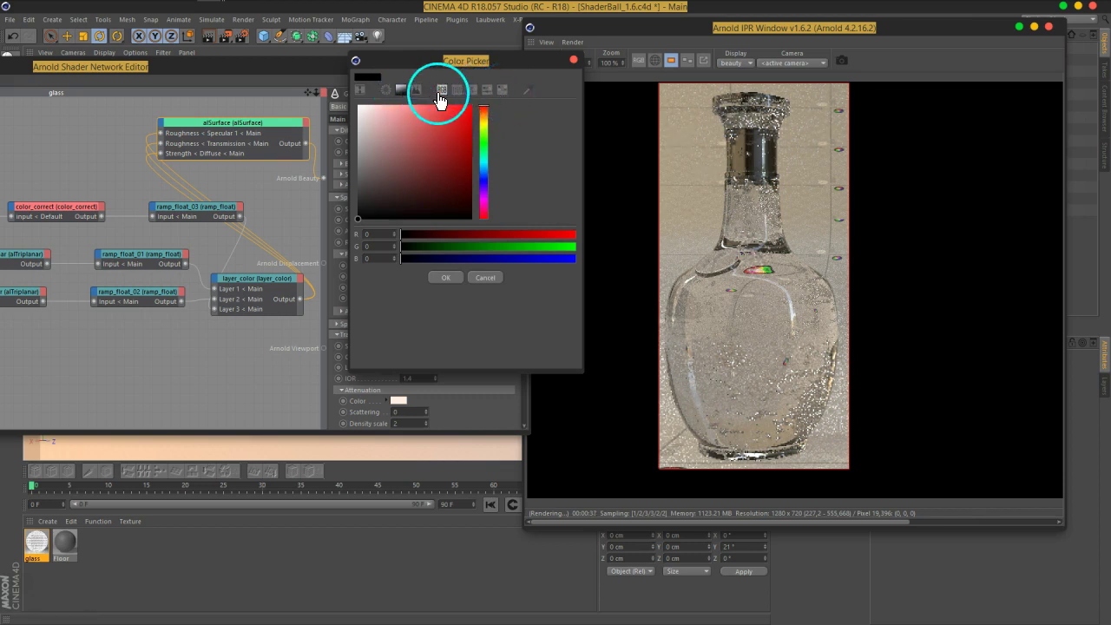
left_click(504, 94)
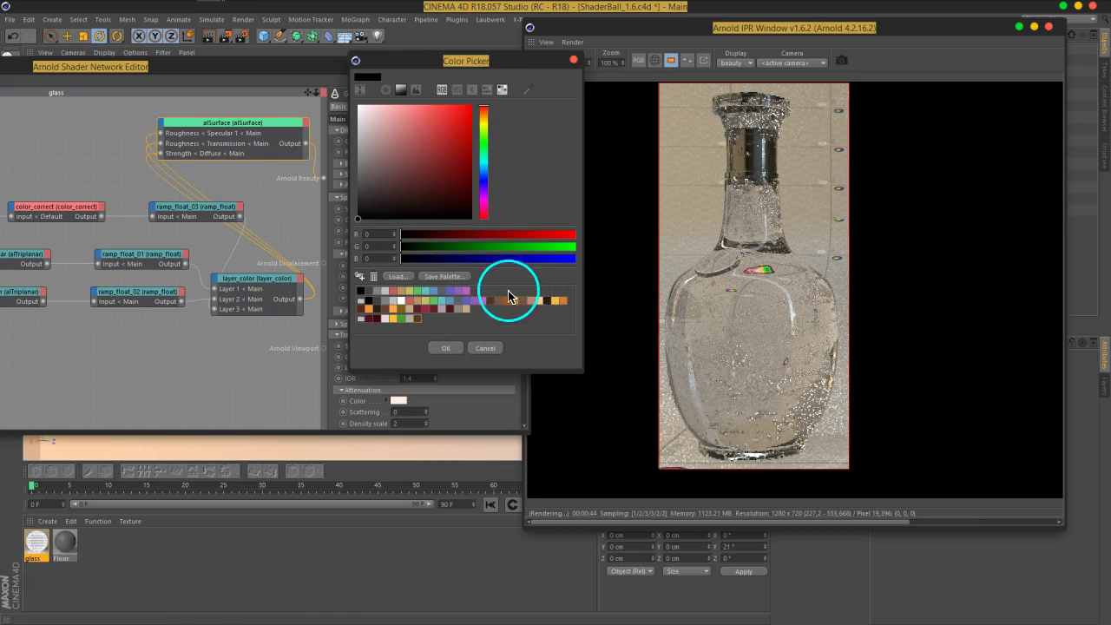
Set the diffuse colour to dark brown (R 57, G 33, B 22) and confirm
left_click_drag(486, 120, 483, 114)
left_click_drag(414, 185, 428, 193)
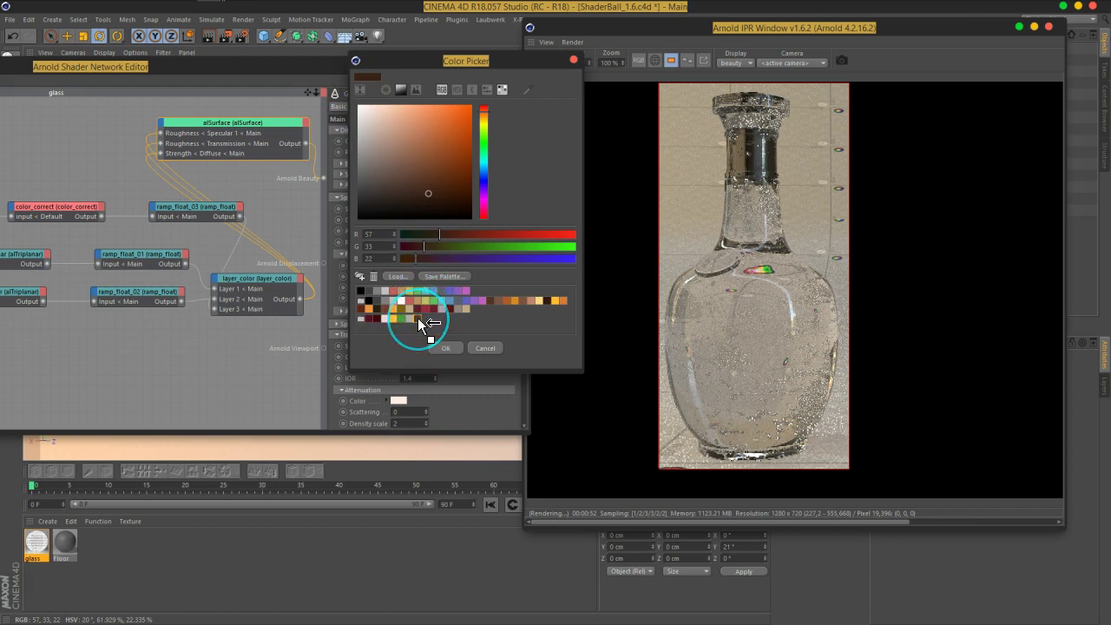
left_click(439, 348)
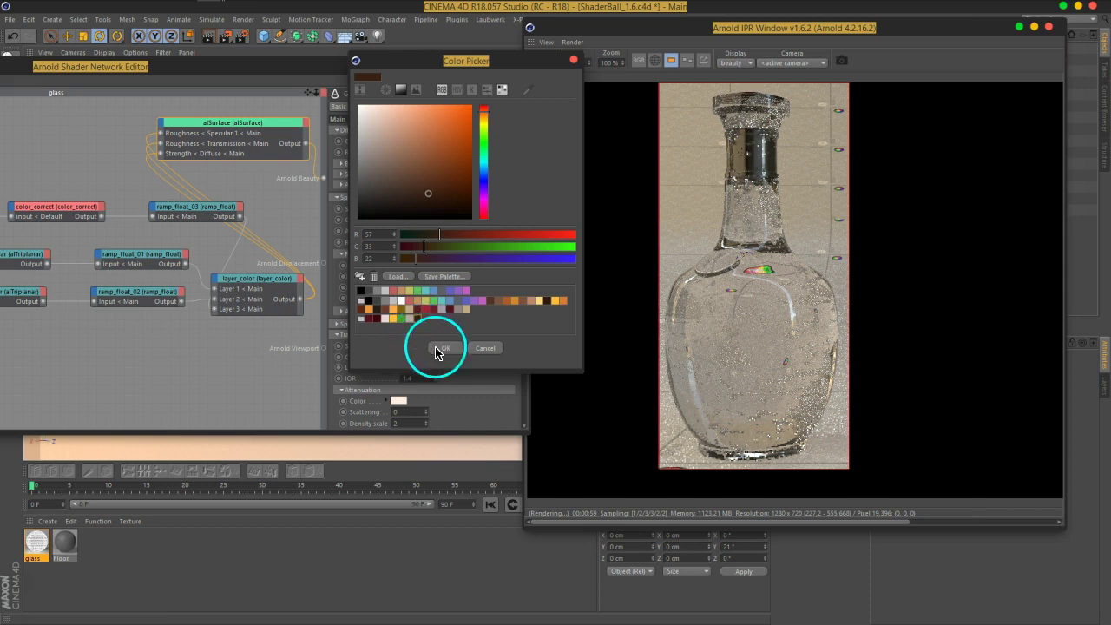
left_click(442, 348)
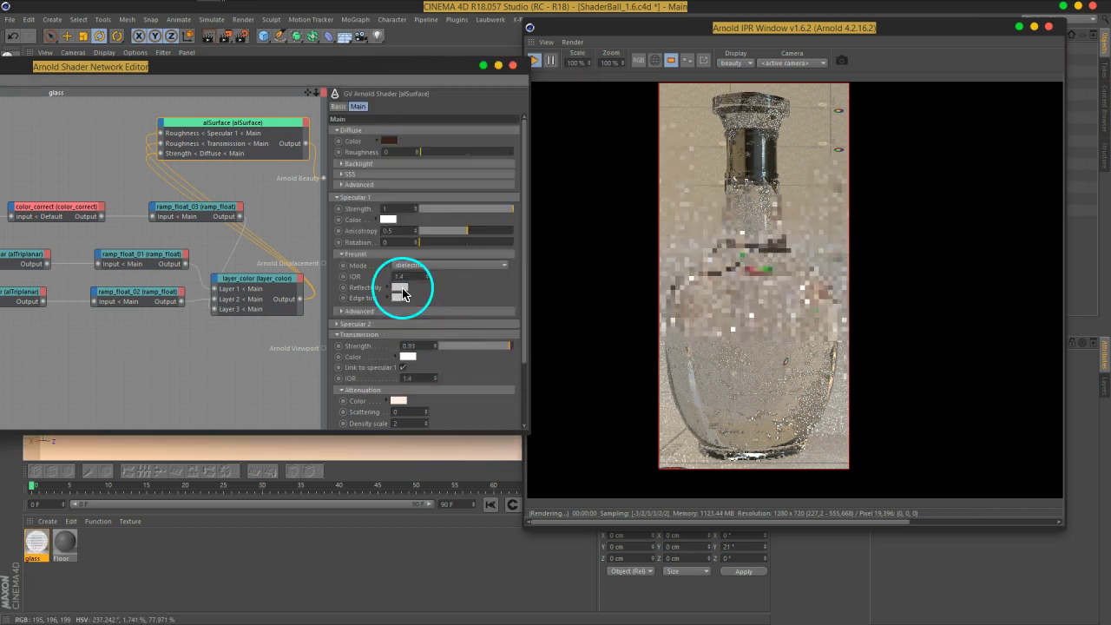
Reposition the Arnold Shader Network Editor window to reveal its left shader list panel
left_click(400, 275)
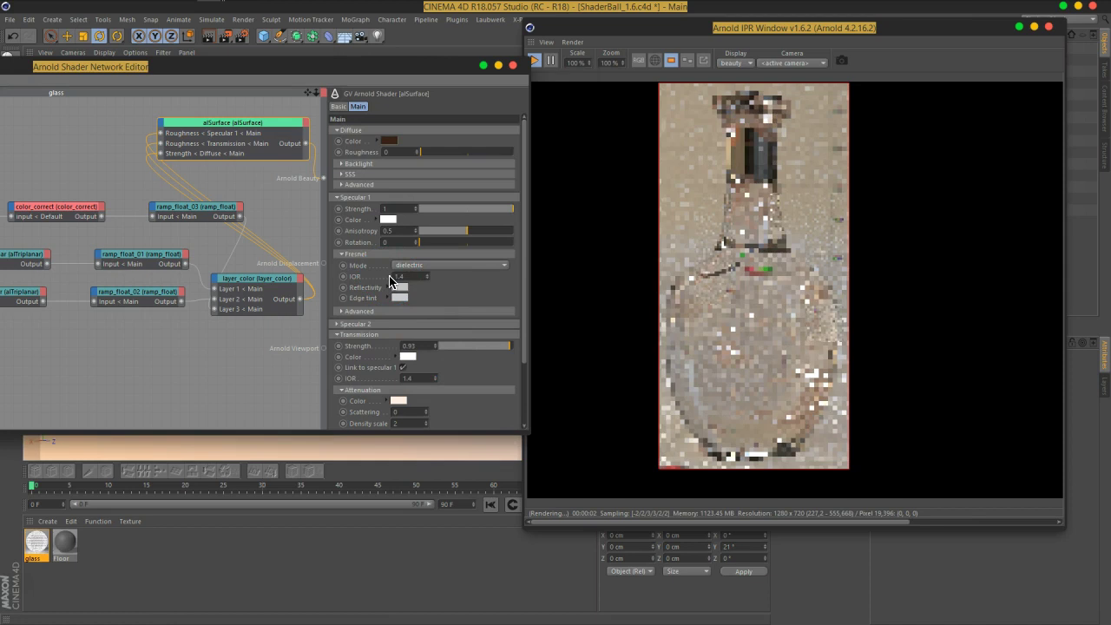
mouse_move(682, 364)
left_mouse_down()
mouse_move(769, 214)
mouse_move(791, 295)
mouse_move(752, 391)
mouse_move(735, 148)
left_mouse_up()
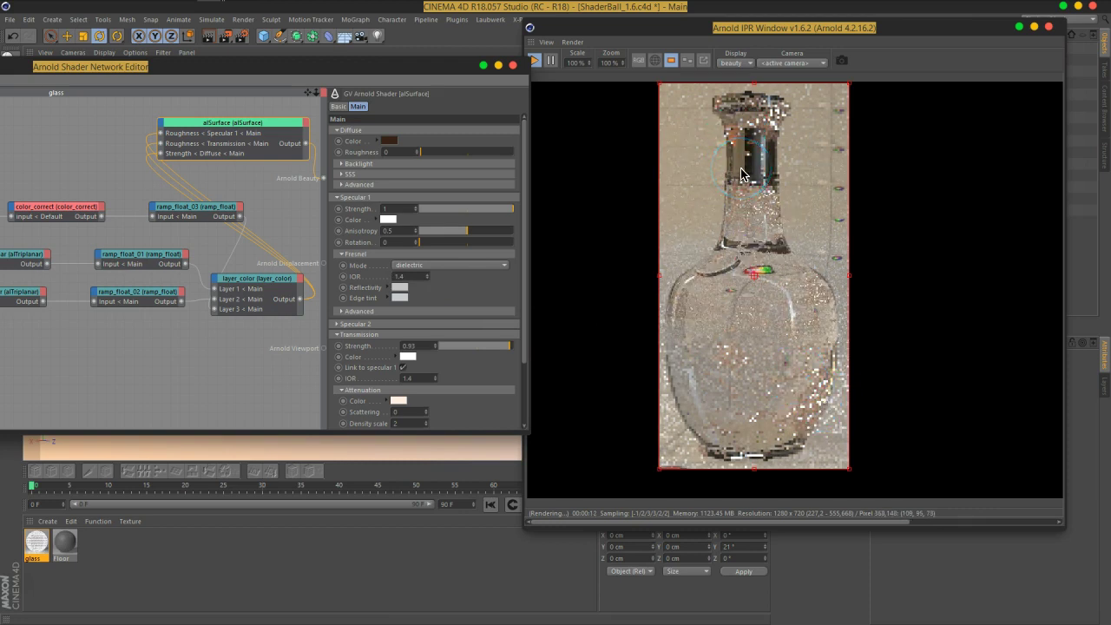
mouse_move(739, 180)
left_mouse_down()
mouse_move(272, 174)
mouse_move(617, 168)
mouse_move(756, 391)
mouse_move(801, 240)
left_mouse_up()
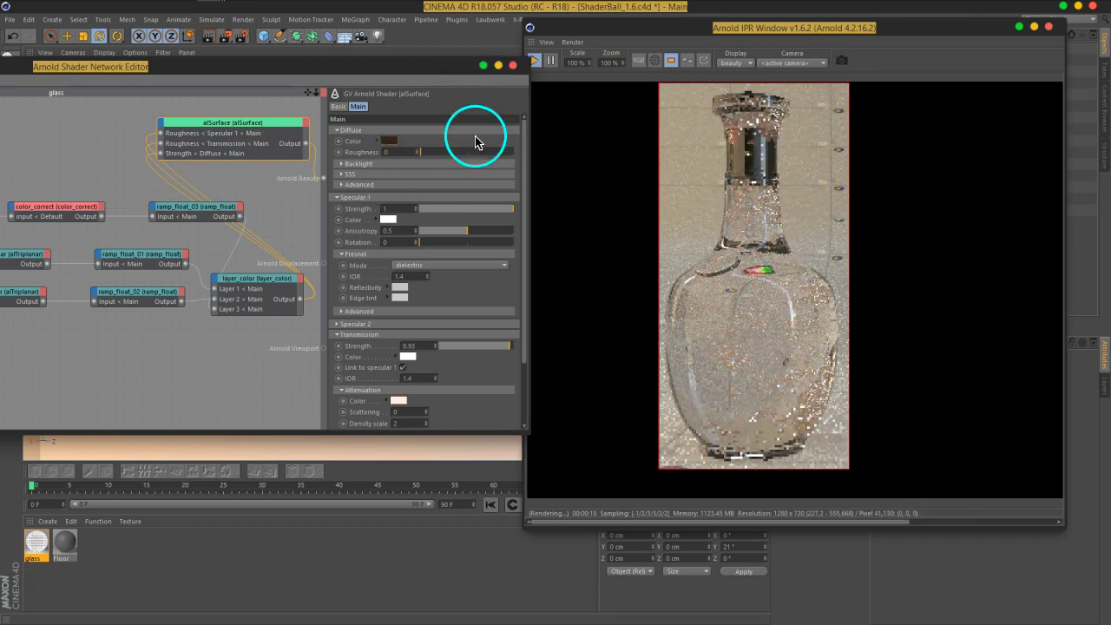
left_click_drag(286, 67, 403, 81)
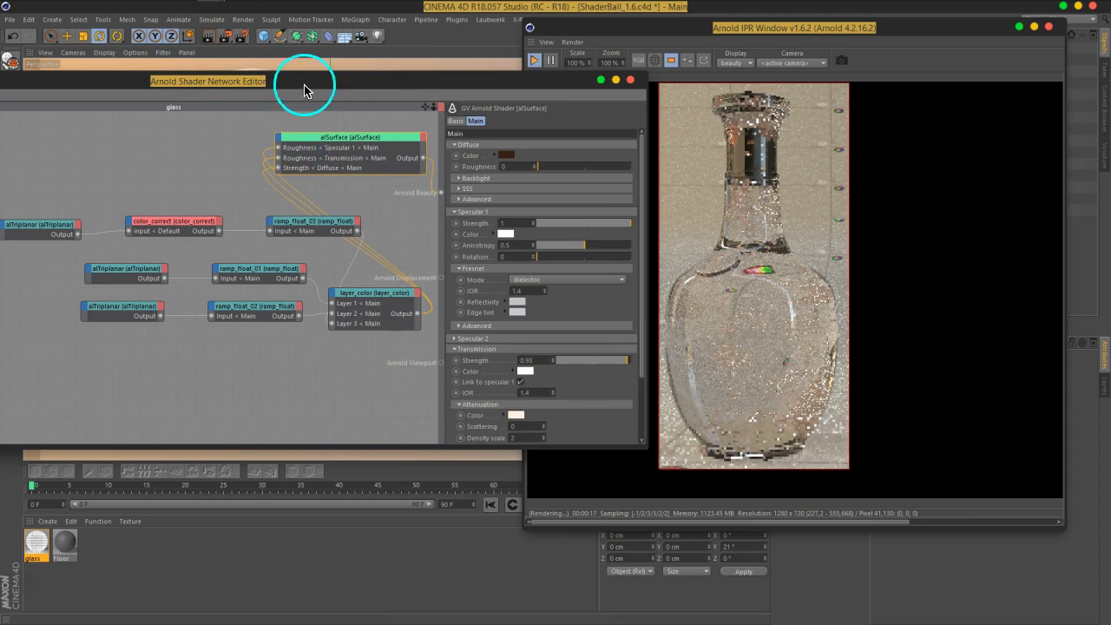
left_click_drag(303, 90, 541, 111)
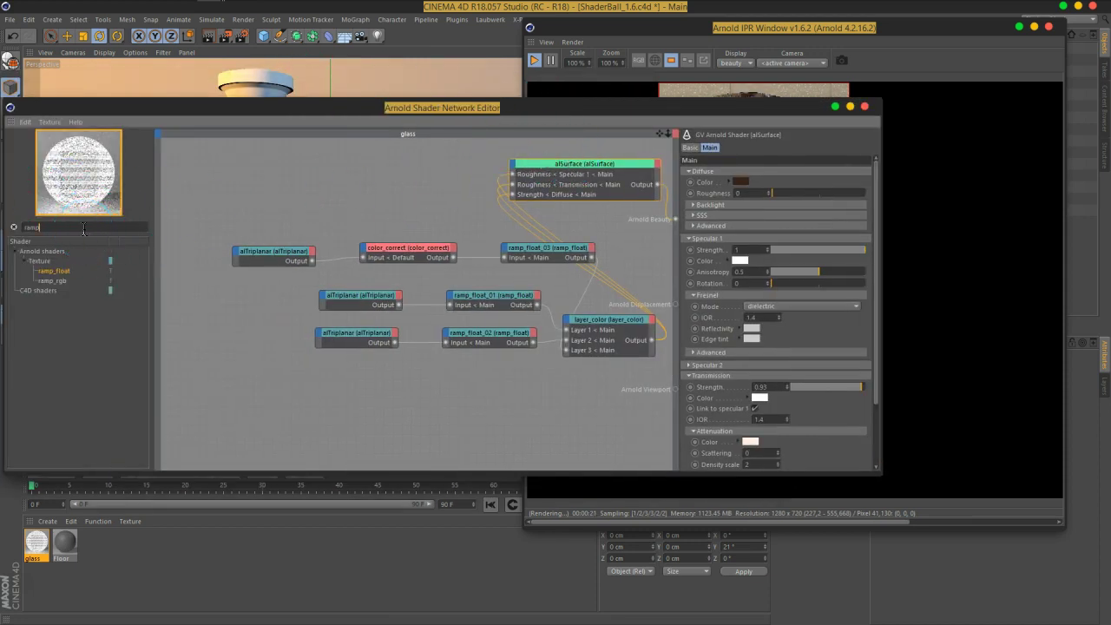
Add a mix shader node to the graph and show its input settings
type("mix")
left_click(43, 270)
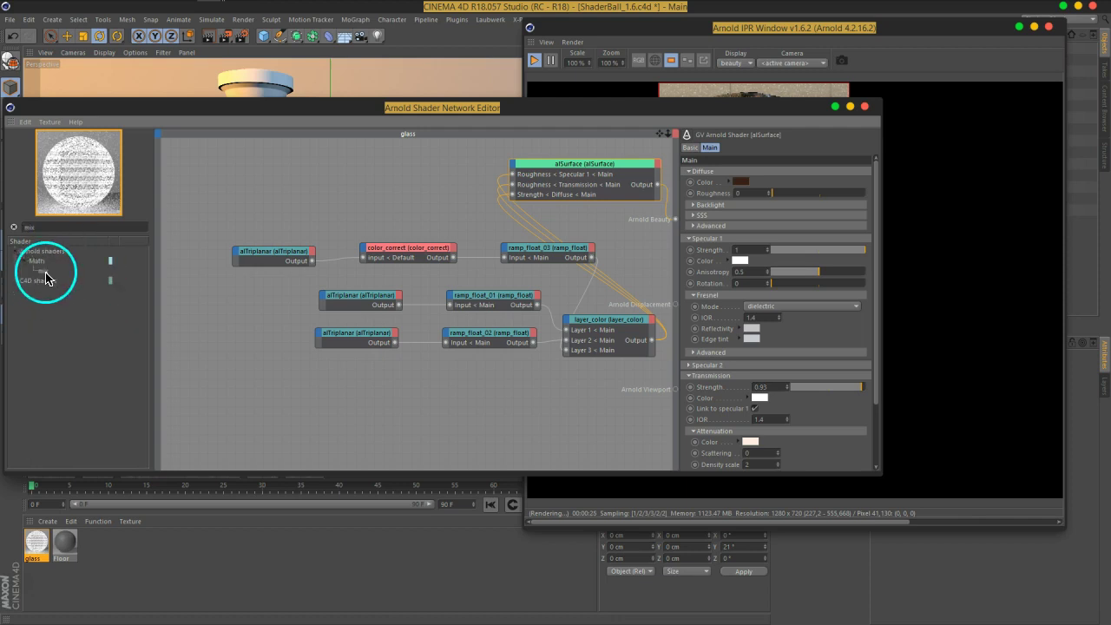
left_click_drag(46, 278, 434, 182)
left_click_drag(603, 114, 376, 81)
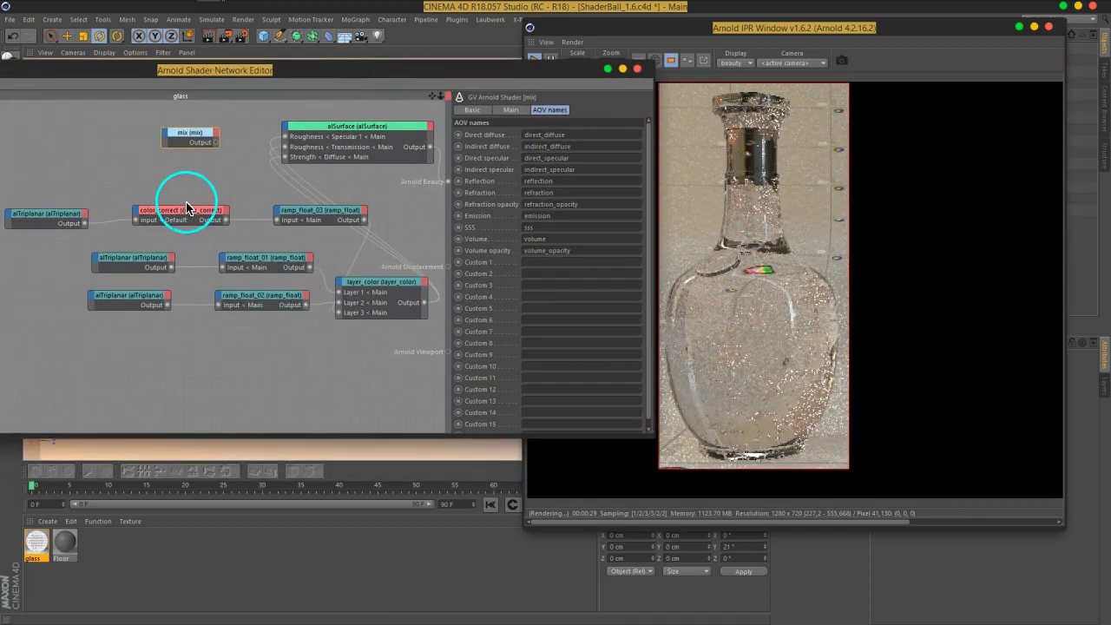
left_click(512, 110)
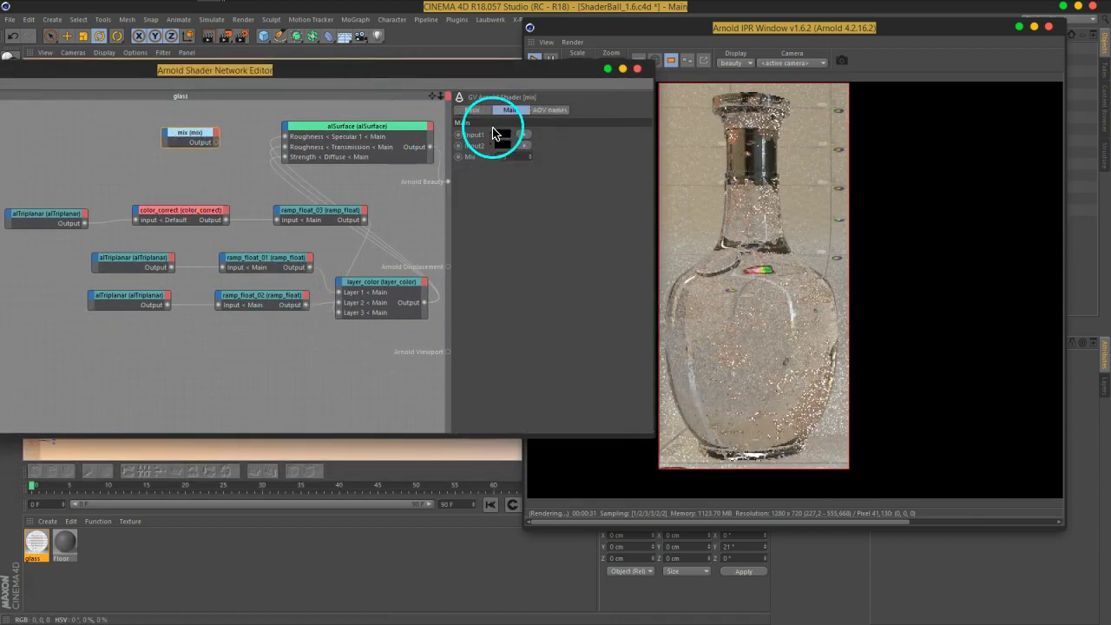
Set the mix node's Input1 to a swatch colour from the palette
left_click(501, 137)
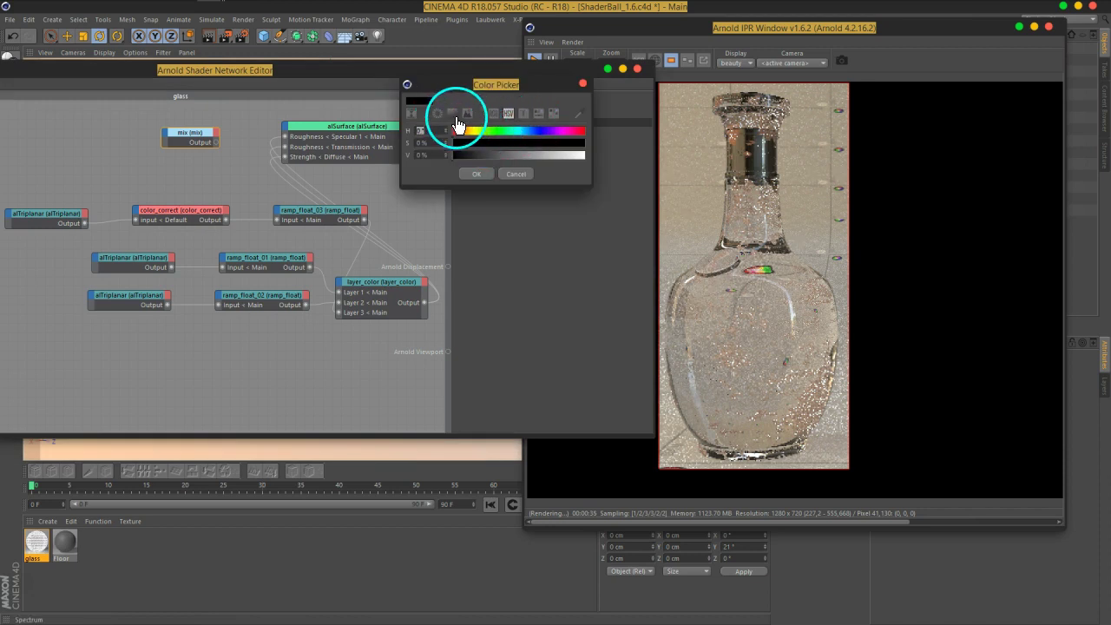
left_click(453, 115)
left_click(553, 113)
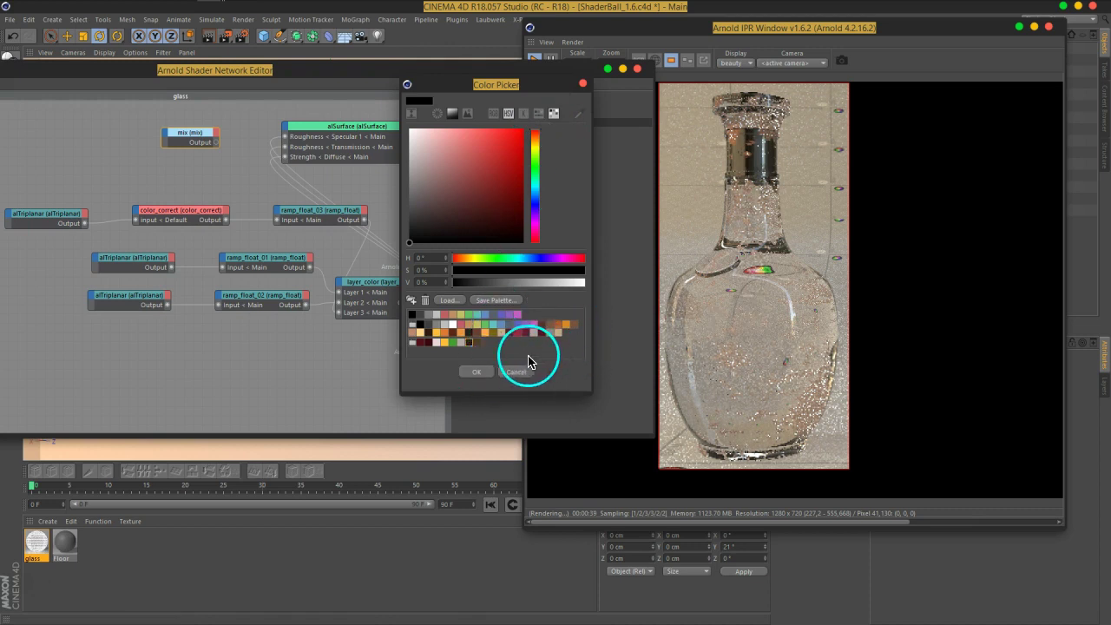
left_click(552, 326)
left_click(476, 371)
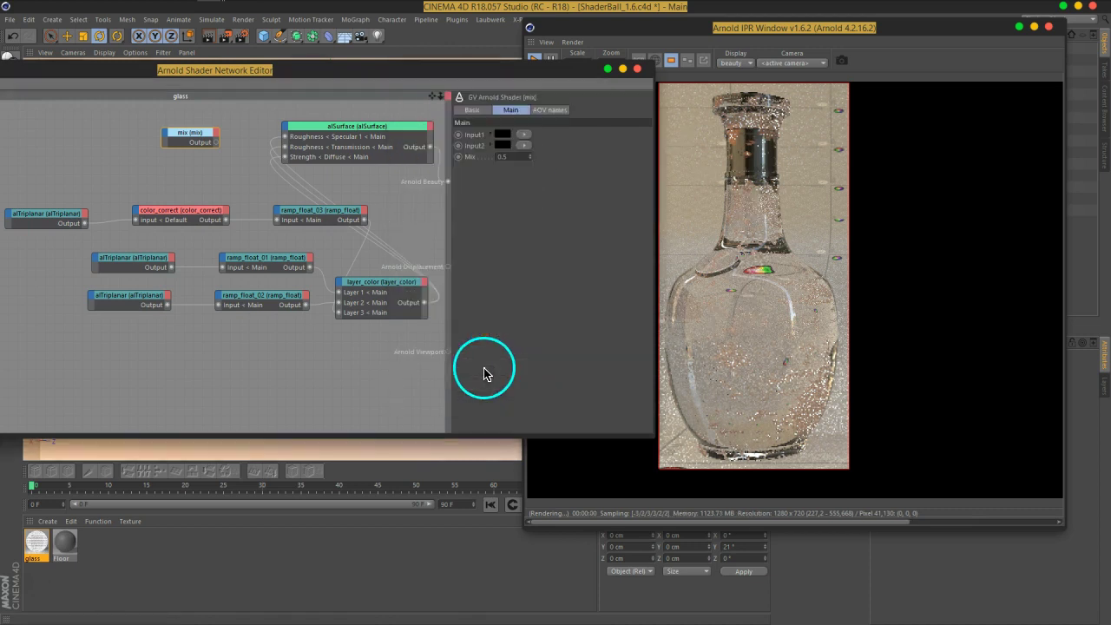
Set Input2 to dark brown (H 20, S 61.9, V 21)
left_click(500, 143)
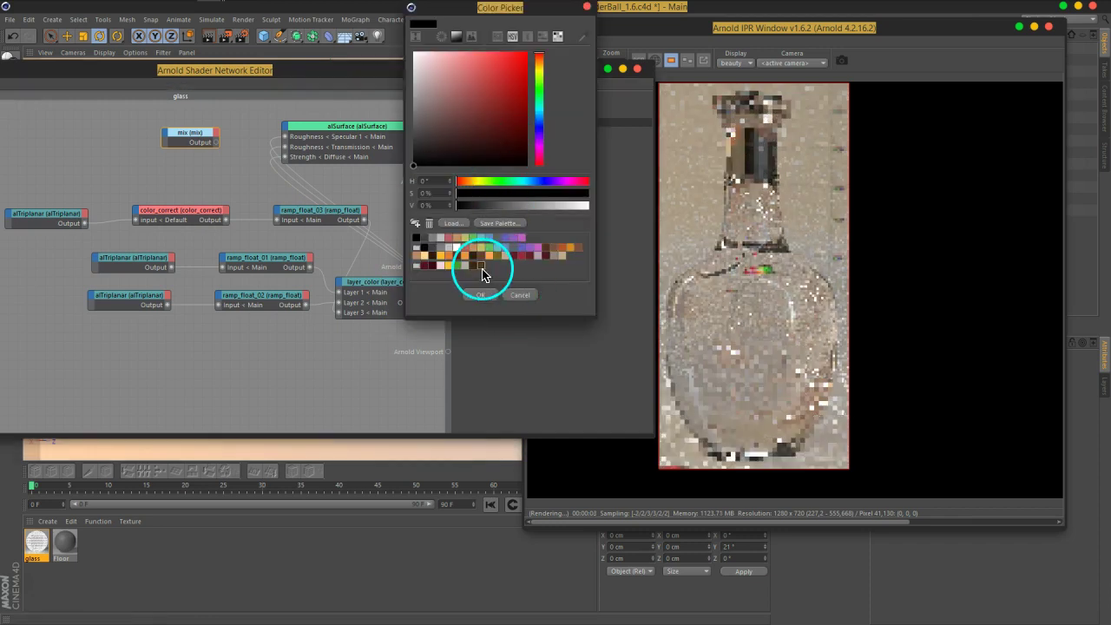
left_click(484, 266)
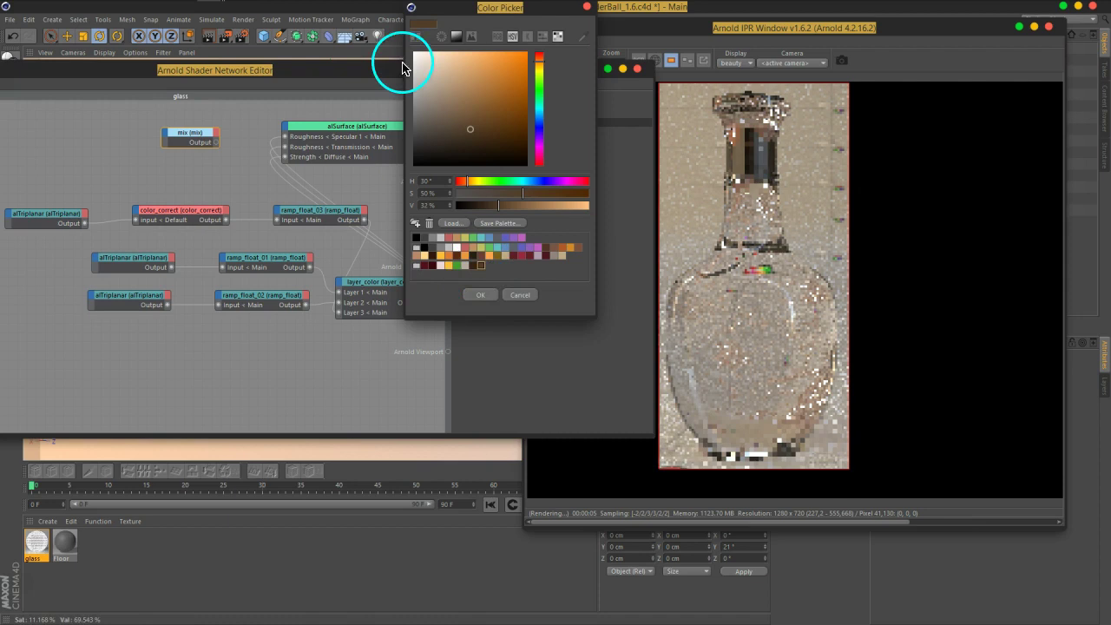
left_click(482, 296)
left_click(506, 145)
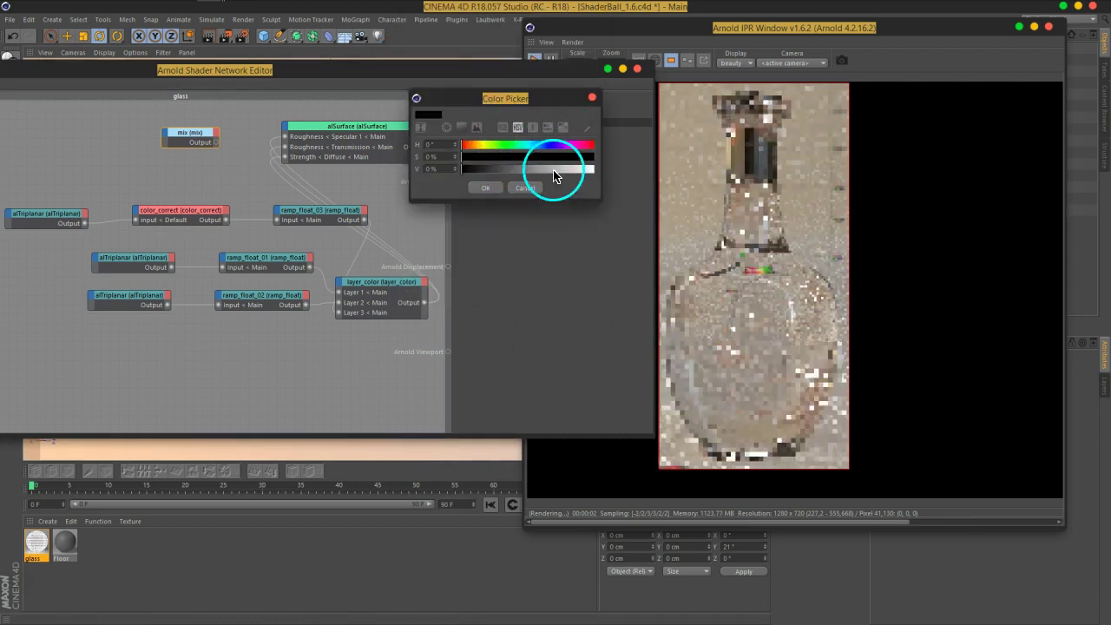
left_click(563, 129)
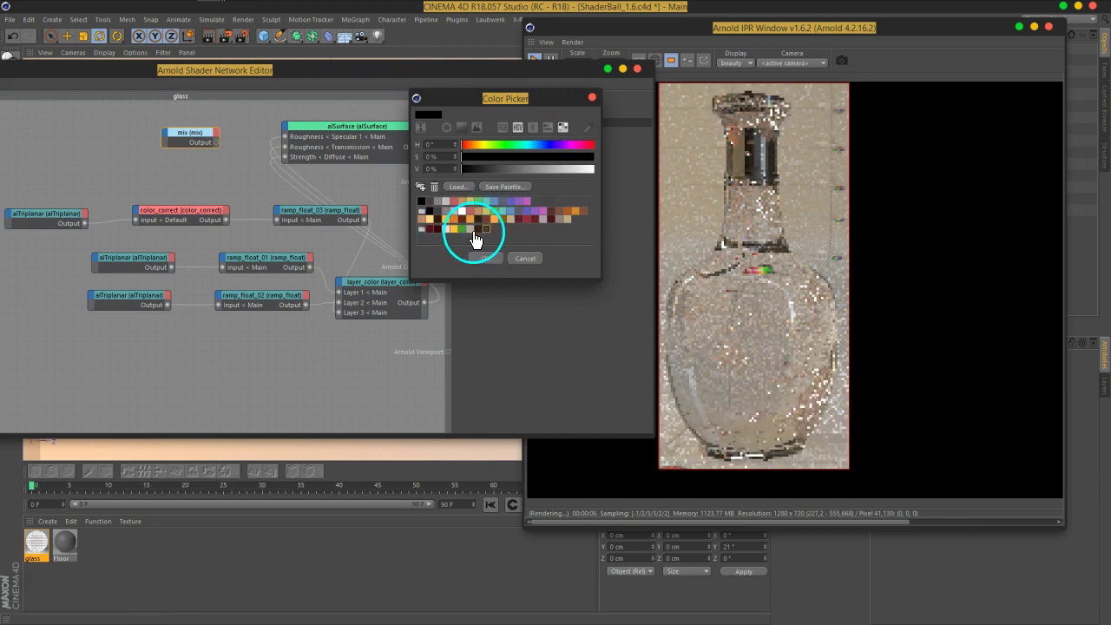
left_click(483, 230)
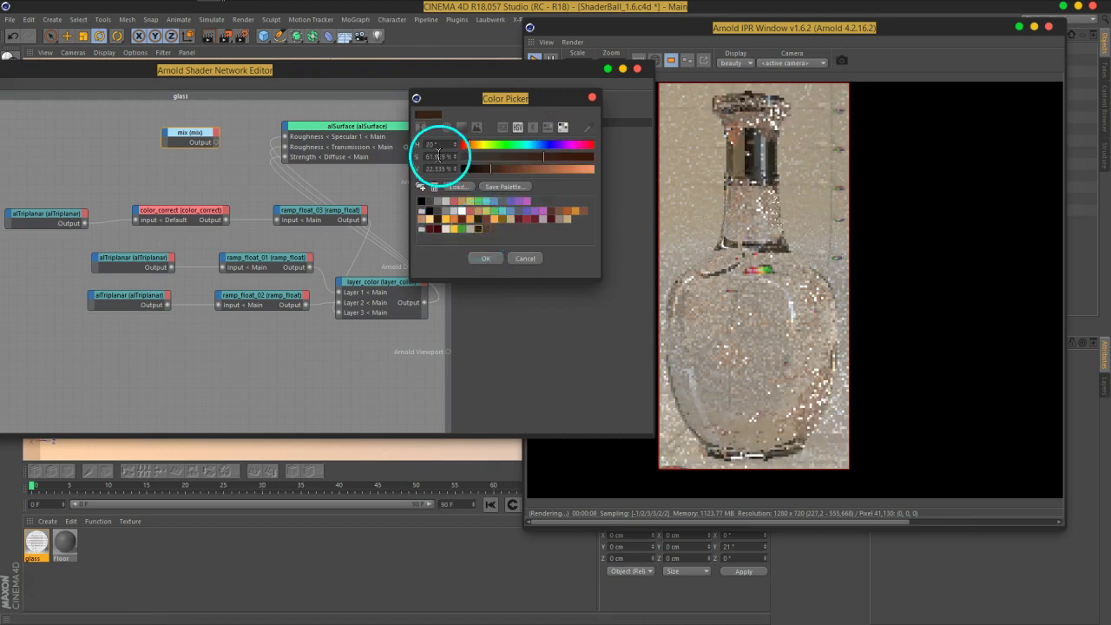
left_click_drag(494, 175, 489, 175)
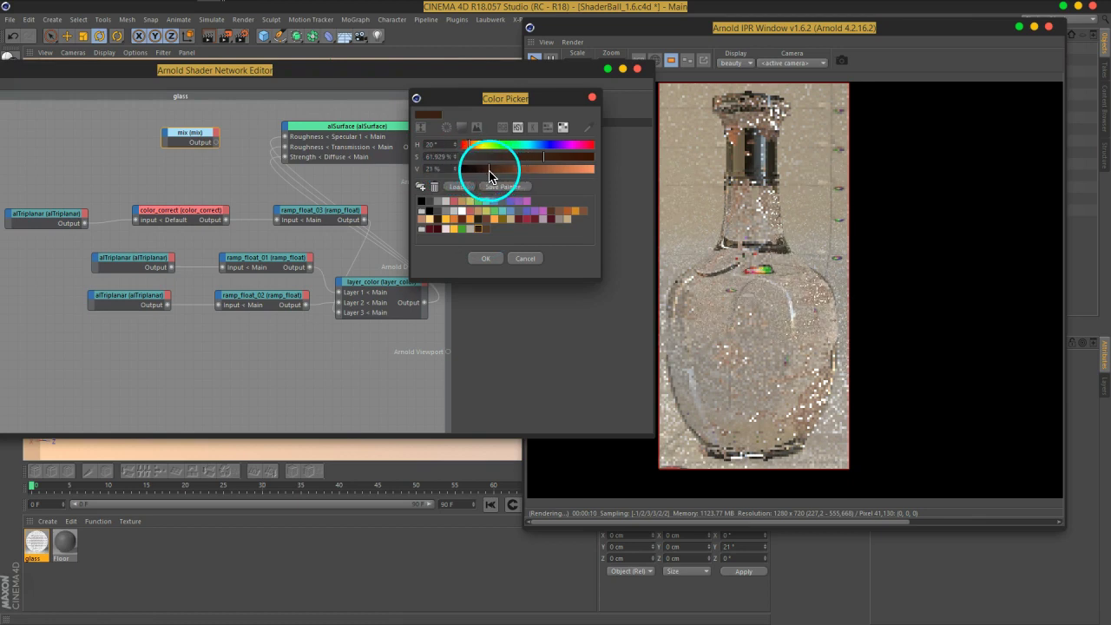
left_click(486, 257)
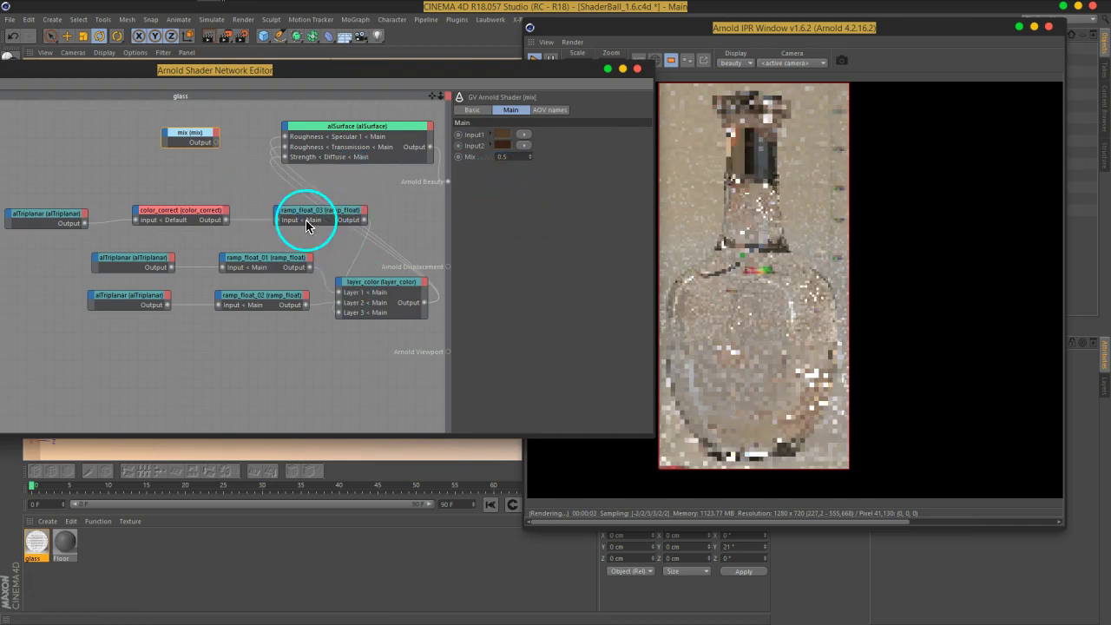
Rearrange the ramp nodes and preview ramp_float_02 and ramp_float_01 as masks through Arnold Beauty
left_click_drag(334, 217, 310, 218)
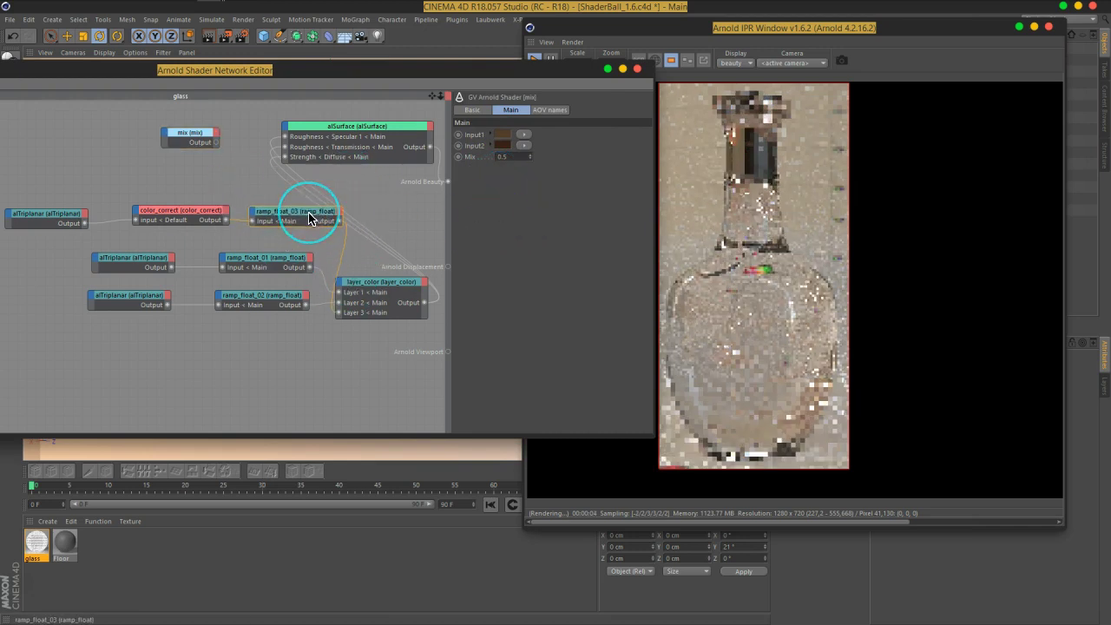
left_click_drag(383, 253, 276, 312)
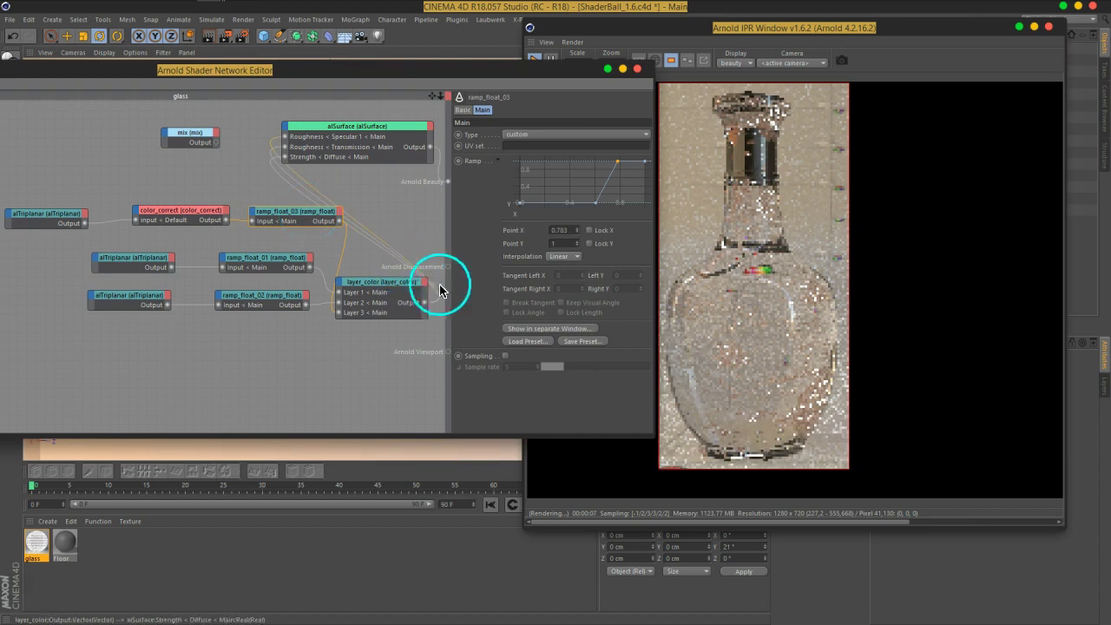
left_click_drag(395, 295, 274, 301)
left_click(274, 302)
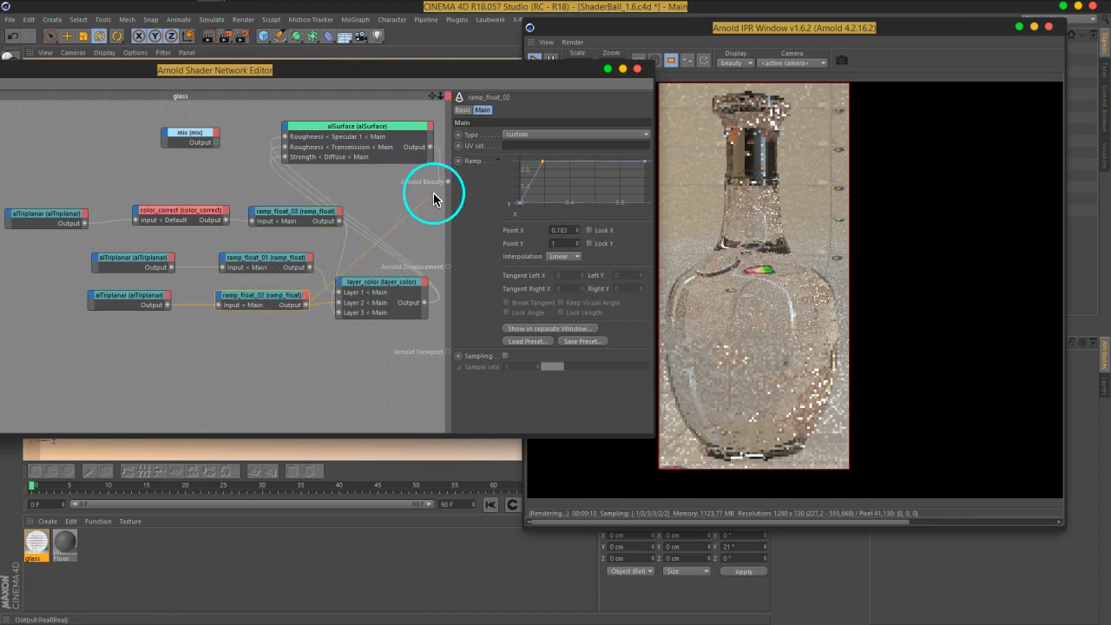
left_click_drag(448, 189, 177, 319)
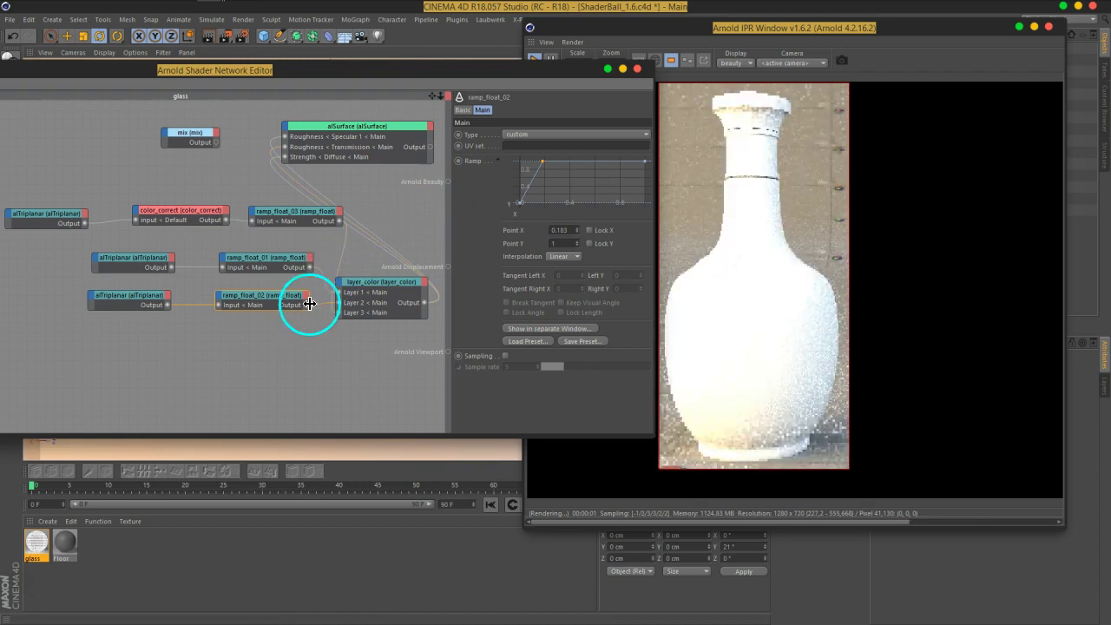
left_click_drag(310, 268, 448, 182)
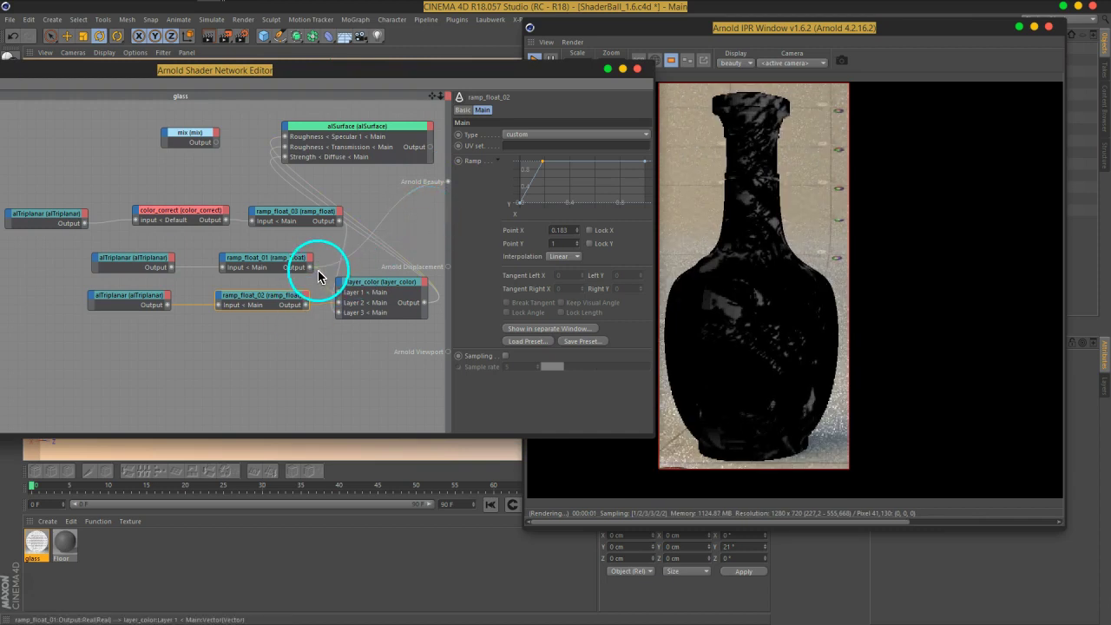
left_click_drag(302, 313, 440, 188)
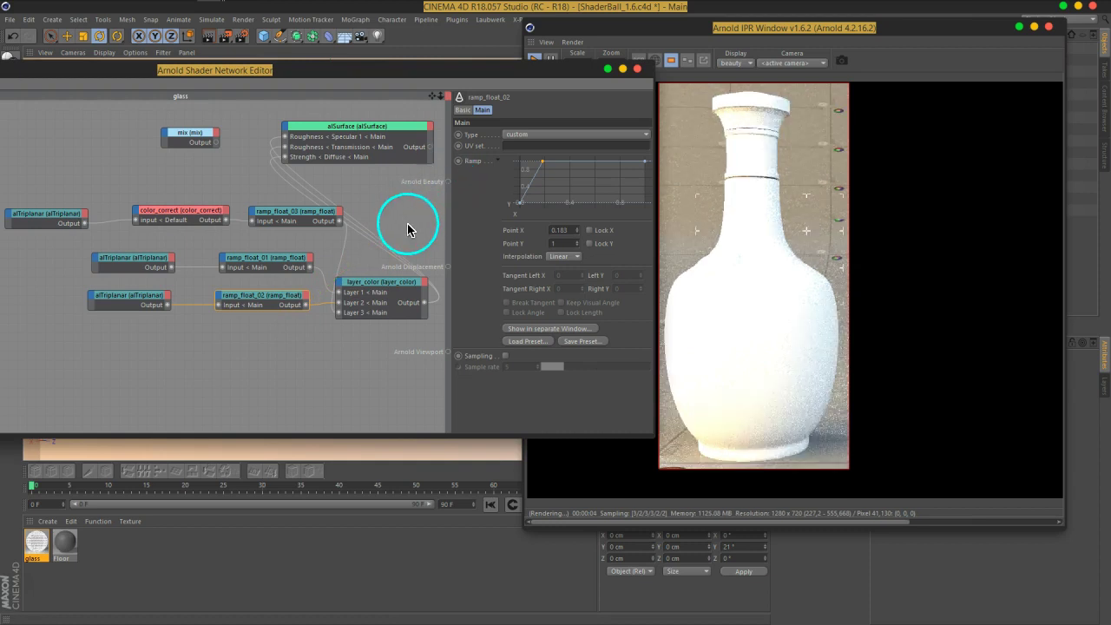
left_click_drag(291, 169, 178, 139)
Wire ramp_float_02 into Mix, mix into alSurface Diffuse Color, and alSurface into Arnold Beauty
left_click(209, 165)
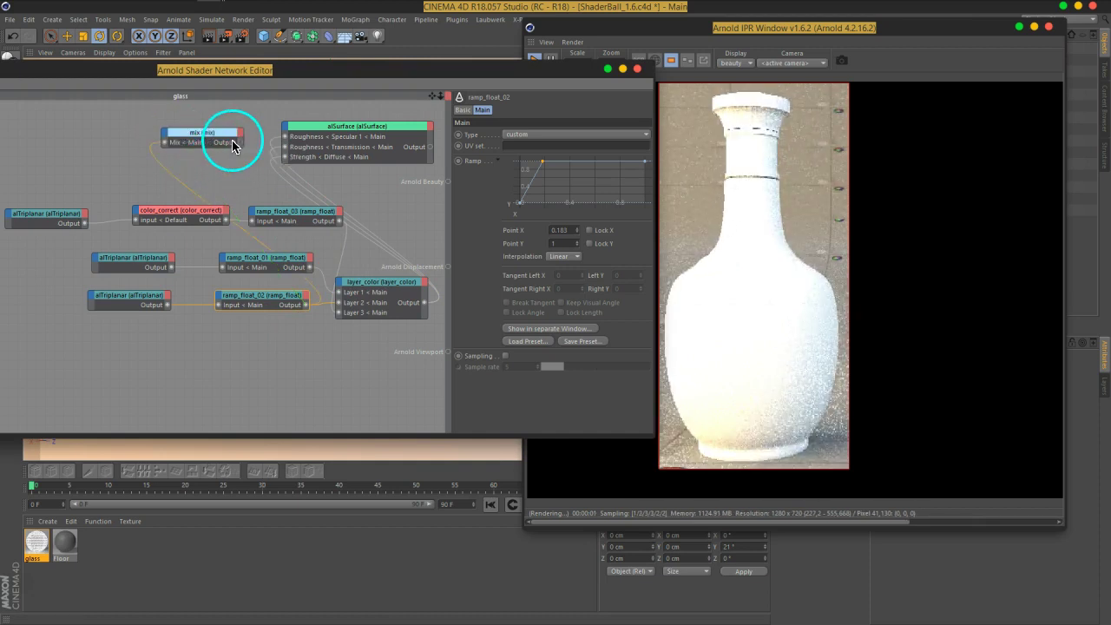
left_click(312, 254)
left_click_drag(337, 290, 334, 291)
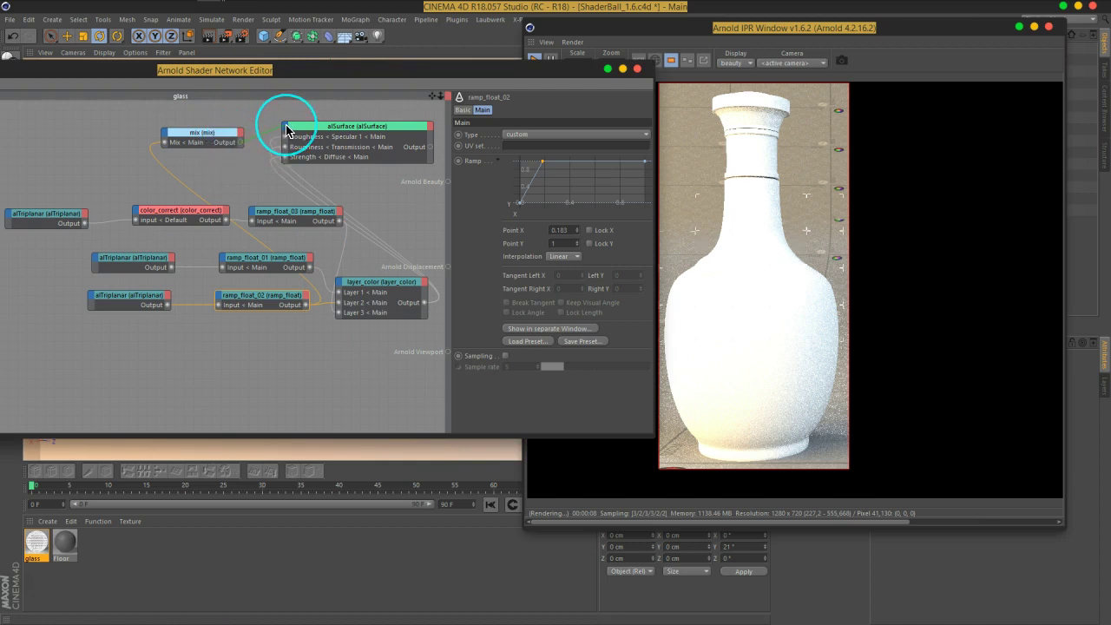
left_click_drag(288, 134, 433, 156)
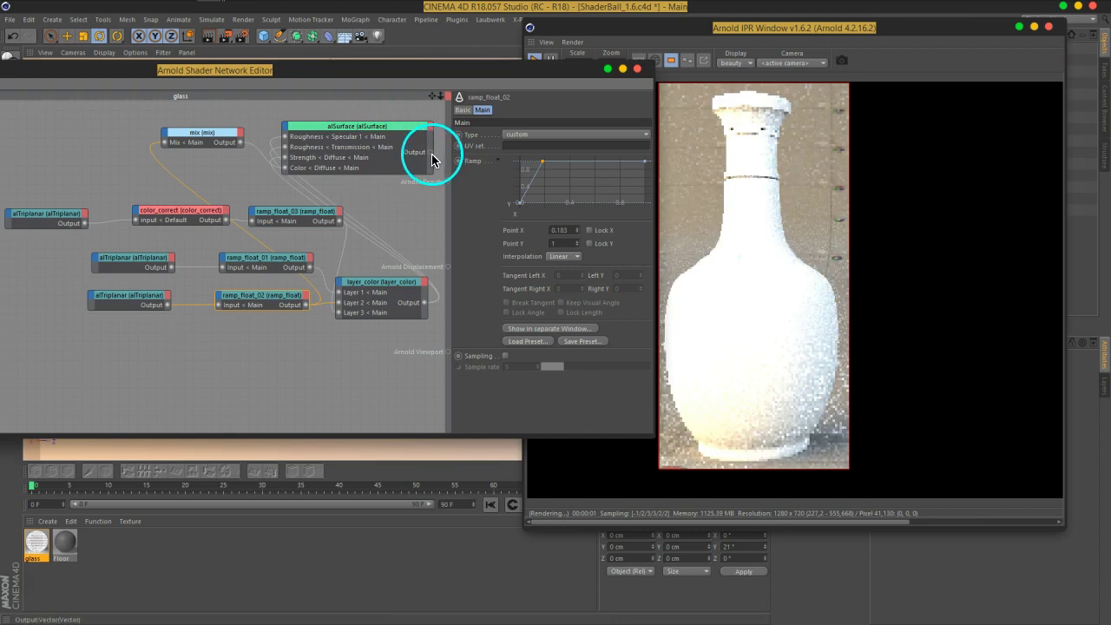
mouse_move(449, 190)
left_mouse_down()
mouse_move(409, 267)
mouse_move(425, 211)
left_mouse_up()
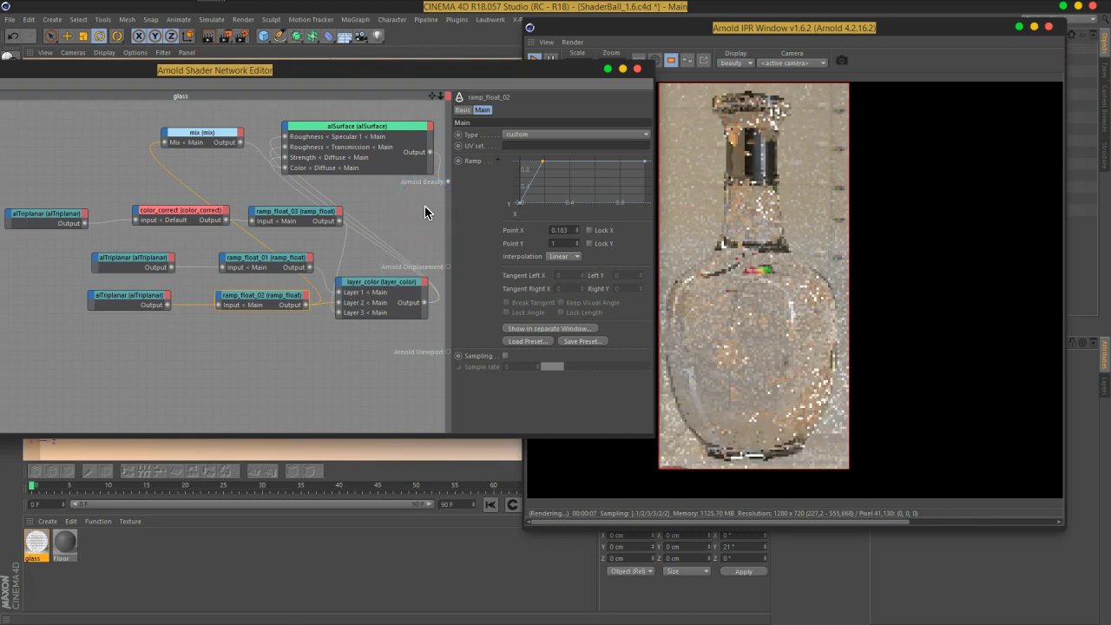
Add a ramp_float_02 curve point at X 0, Y 0.181
left_click_drag(545, 76, 412, 57)
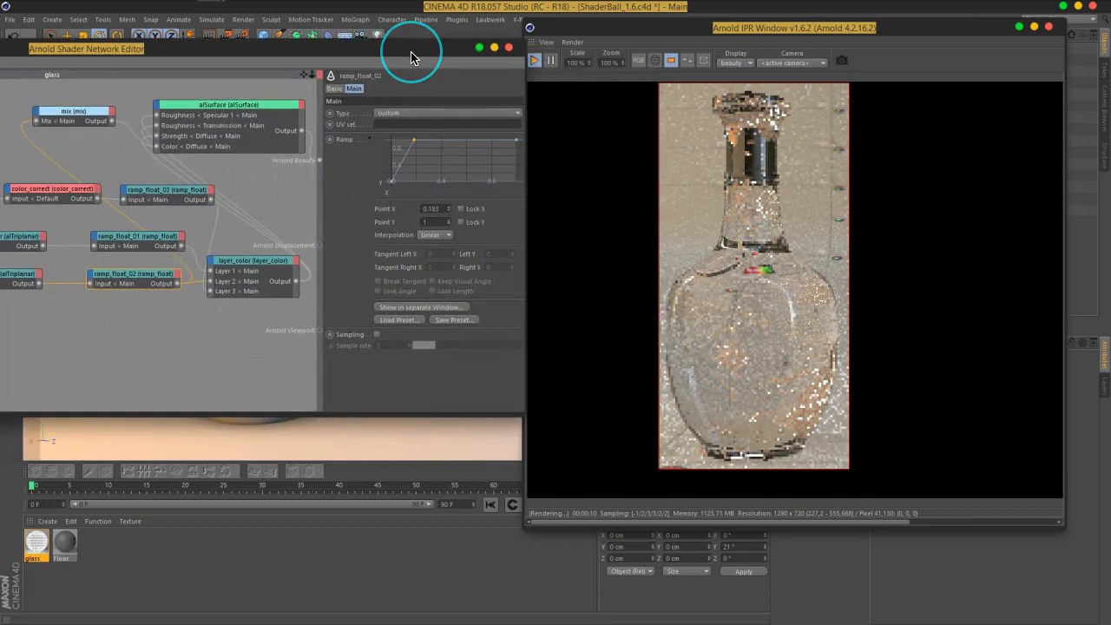
left_click_drag(411, 57, 474, 58)
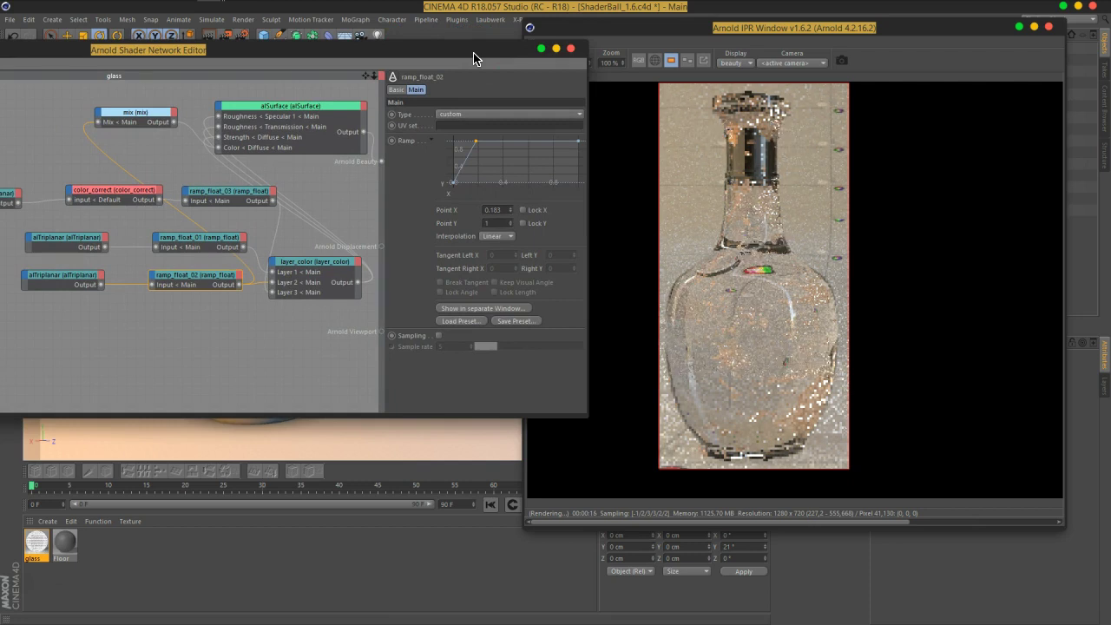
left_click_drag(201, 284, 449, 182)
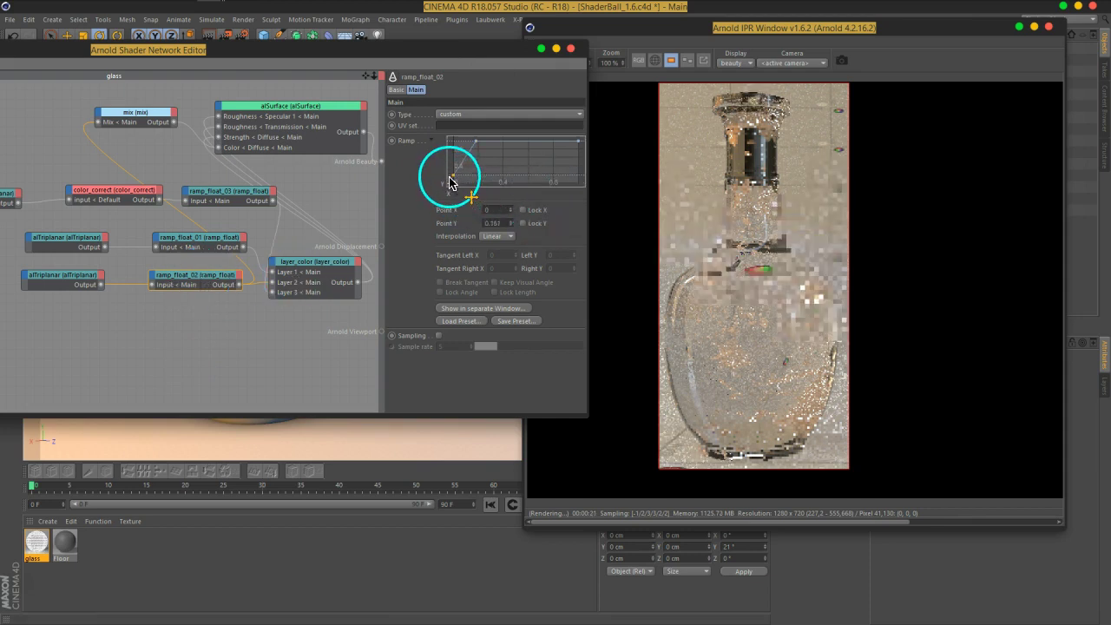
left_click_drag(449, 182, 434, 222)
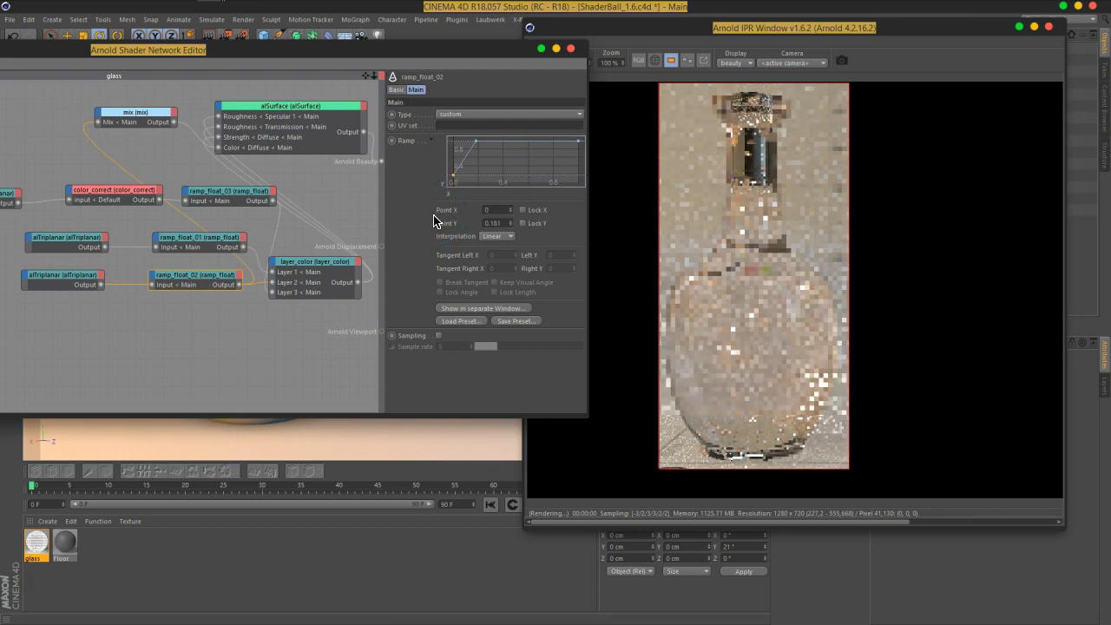